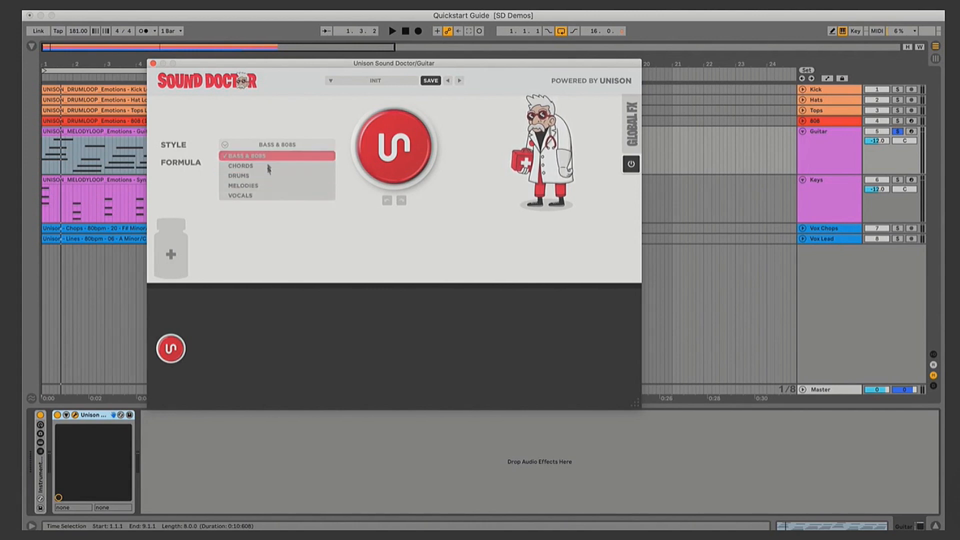
Set the style to Melodies and the formula to Dreamy
left_click(264, 236)
left_click(264, 162)
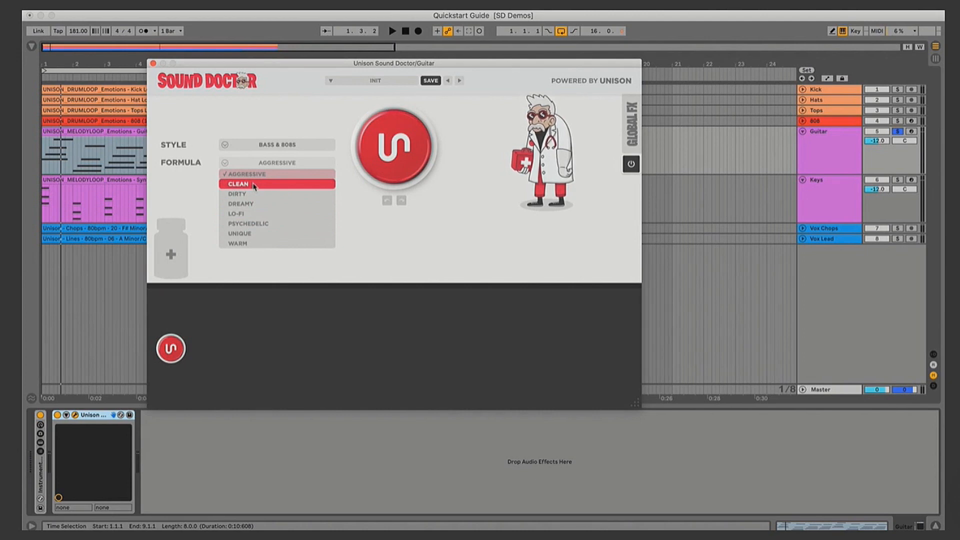
left_click(278, 173)
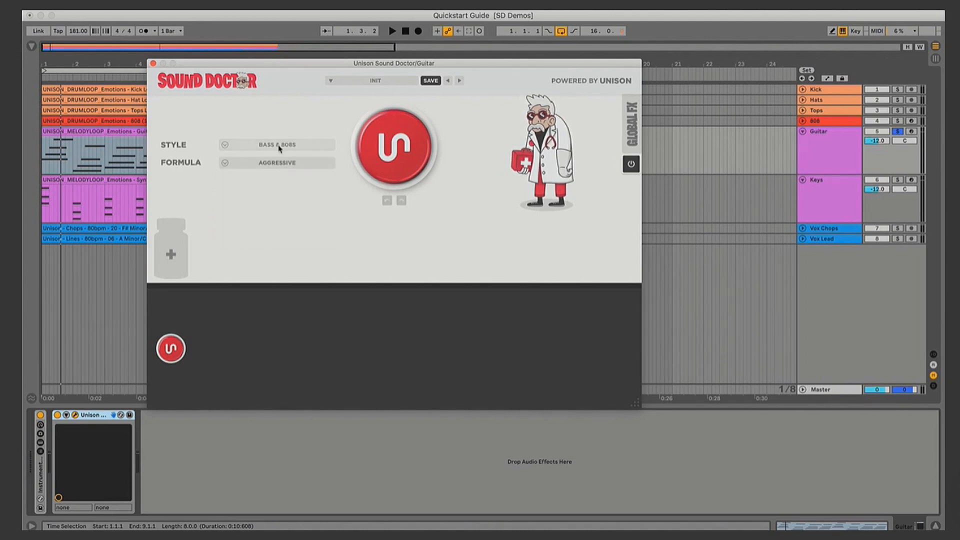
left_click(275, 148)
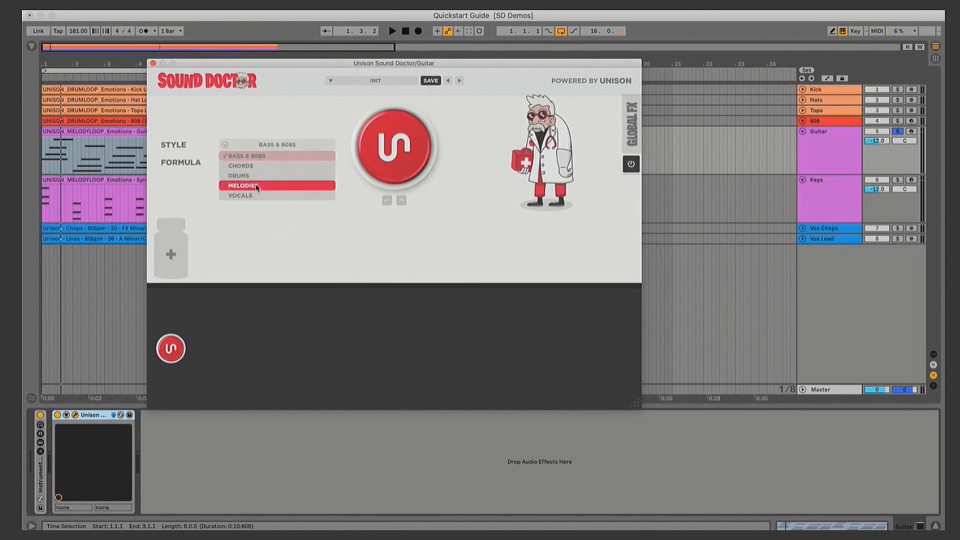
left_click(259, 184)
left_click(269, 165)
left_click(253, 207)
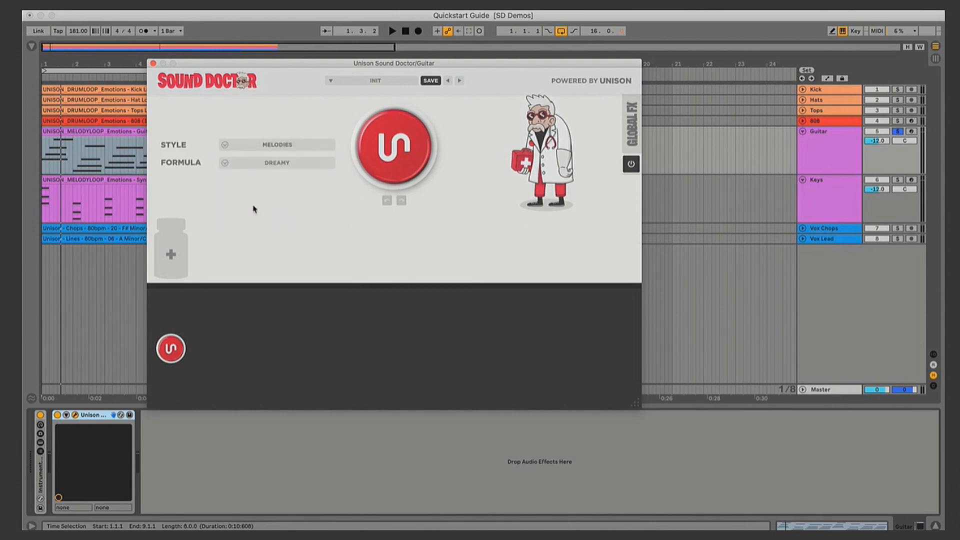
Generate an effect chain for the Guitar track and audition it in playback
left_click(394, 166)
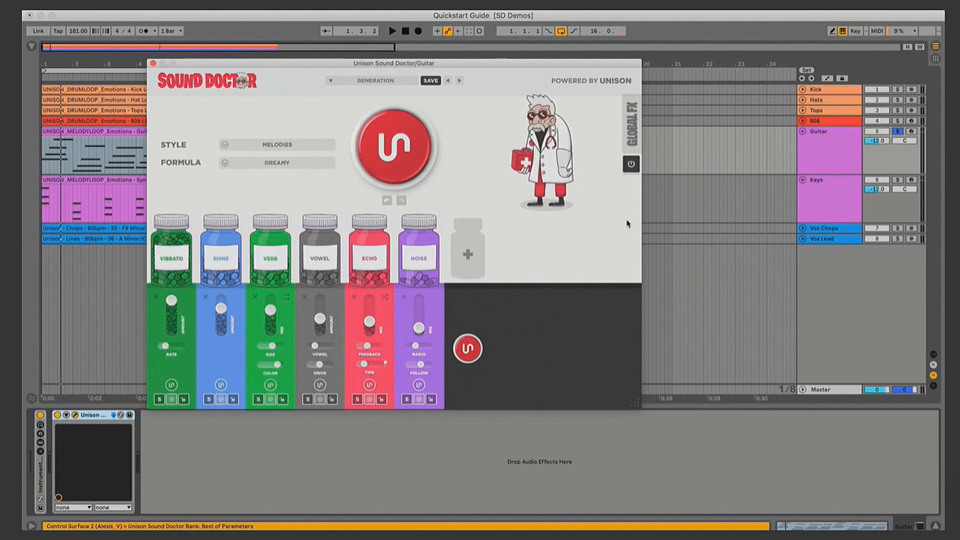
key("space")
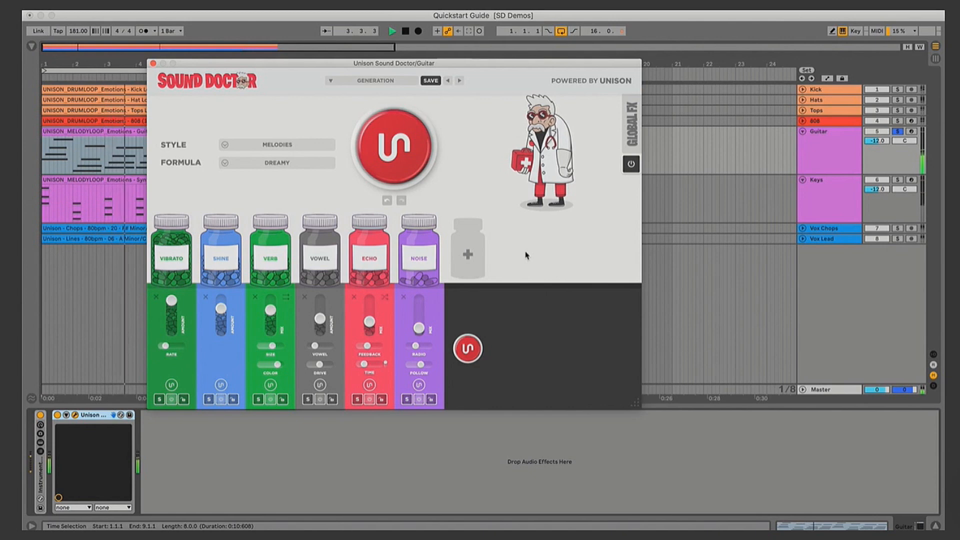
key("space")
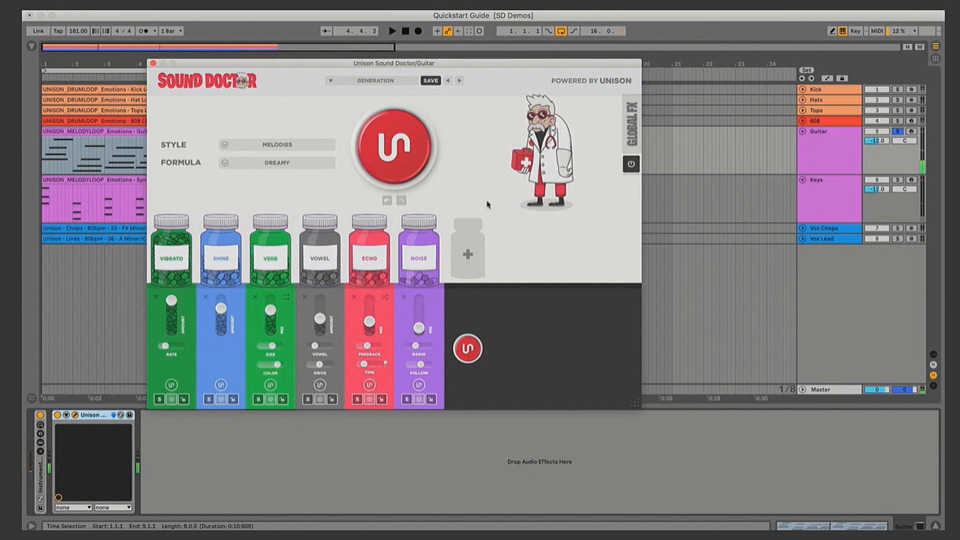
Compare the guitar with the whole effect chain bypassed and re-enabled during playback
left_click(631, 165)
key("space")
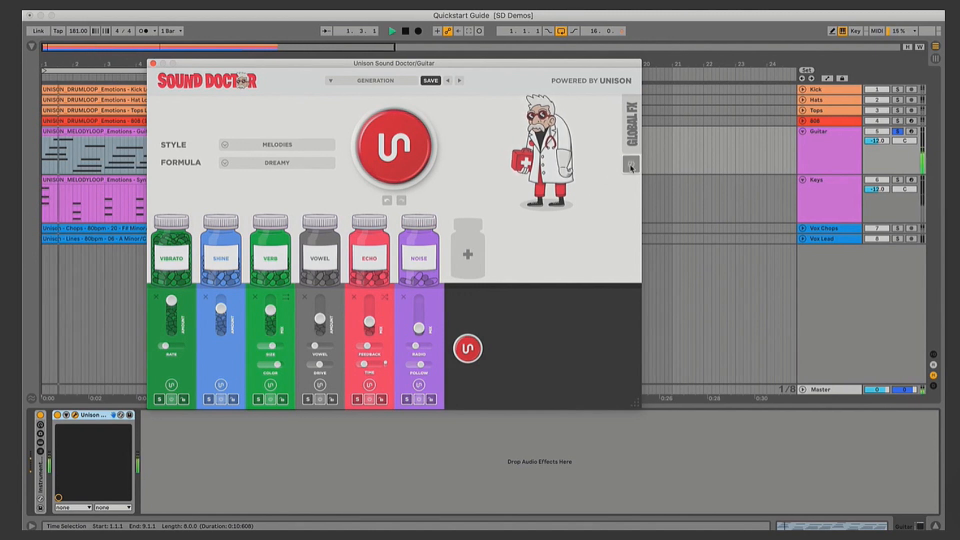
left_click(631, 165)
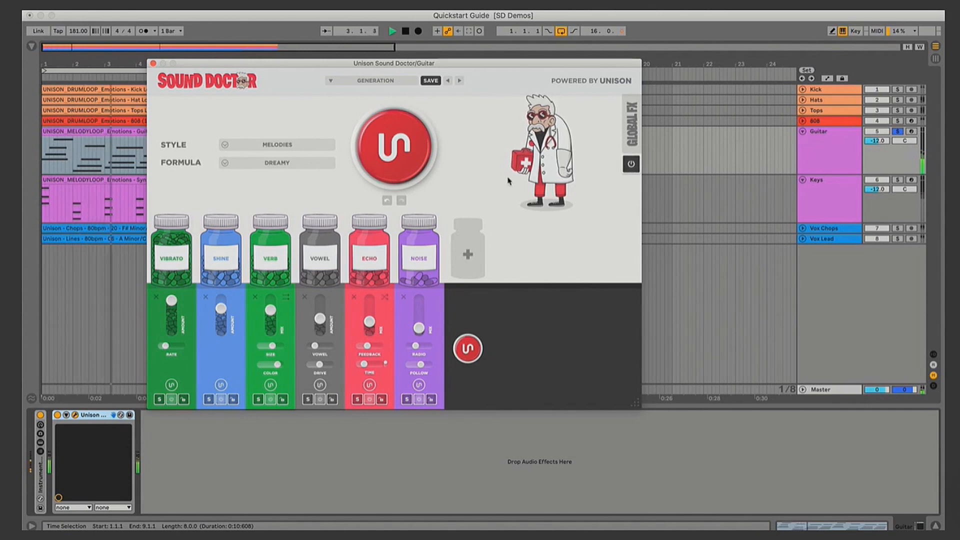
key("space")
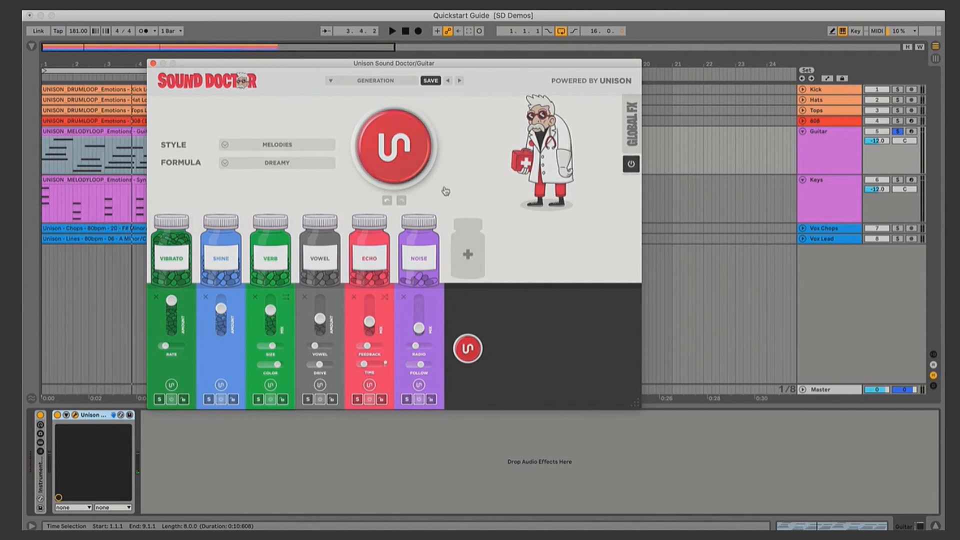
Reset the plugin to INIT, load the Dreamy melodies preset Aphexify and audition it
left_click(369, 81)
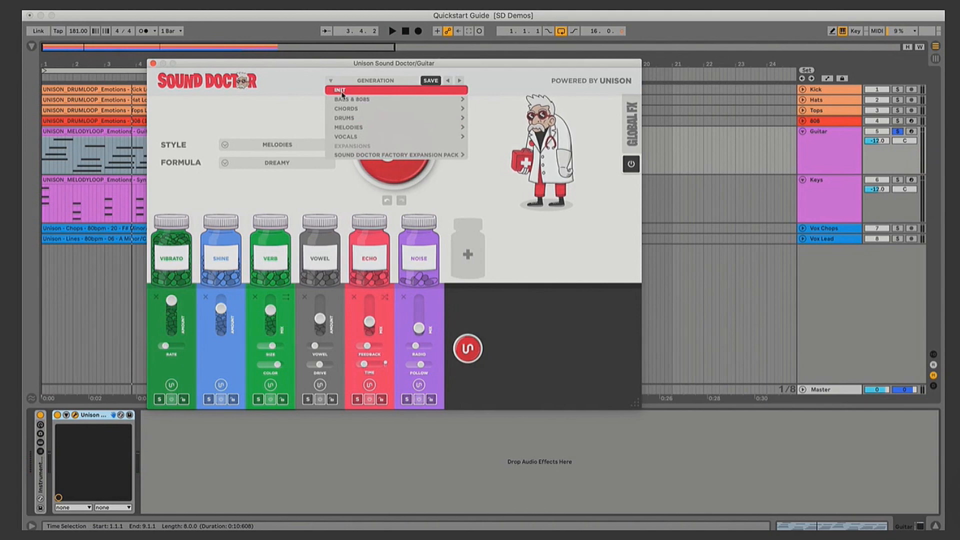
left_click(341, 92)
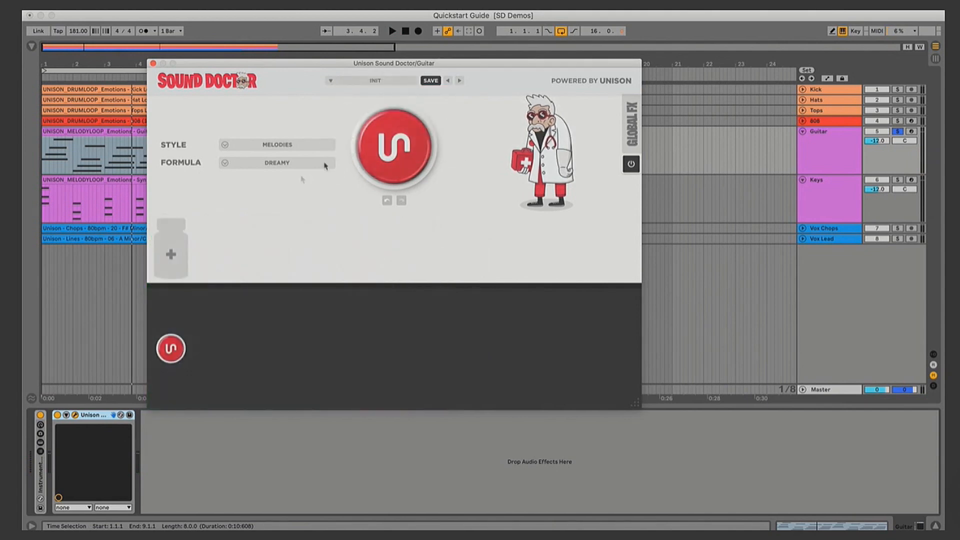
left_click(355, 81)
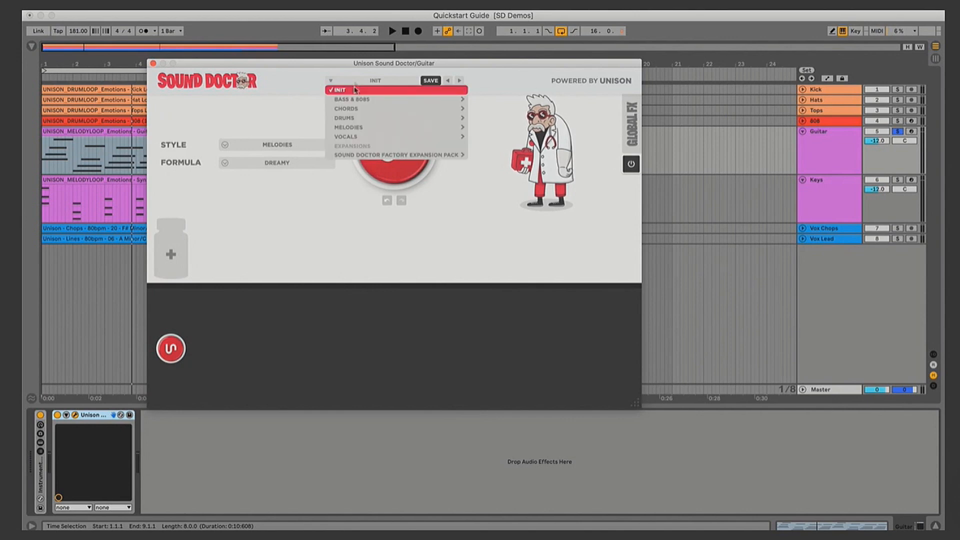
mouse_move(349, 130)
mouse_move(493, 155)
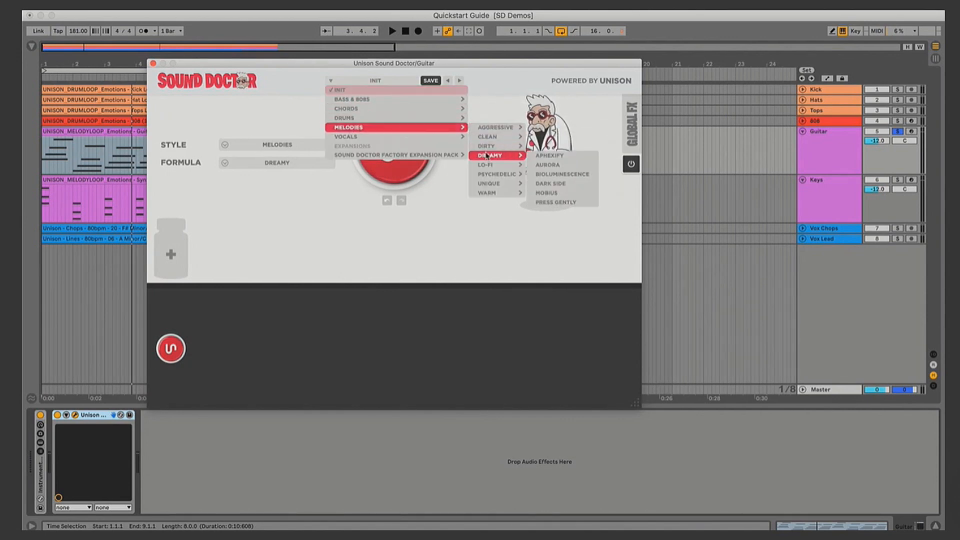
left_click(550, 156)
key("space")
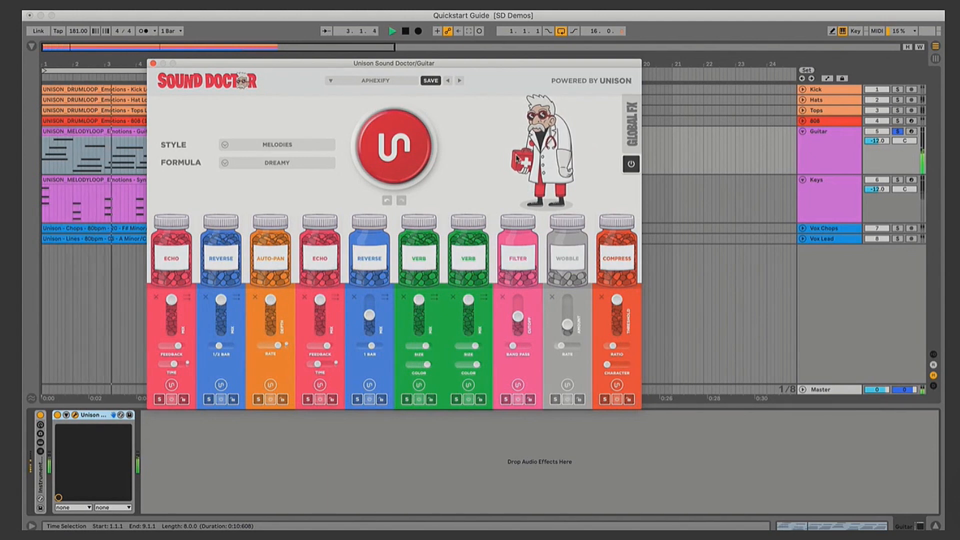
key("space")
Return to the INIT preset and add a Detune effect, raising its mix during playback
left_click(376, 81)
left_click(358, 93)
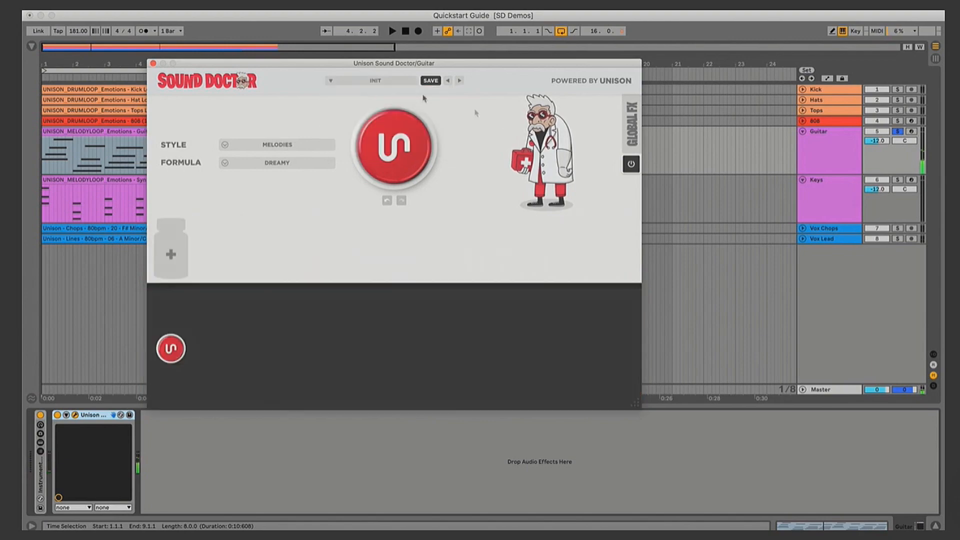
left_click(171, 254)
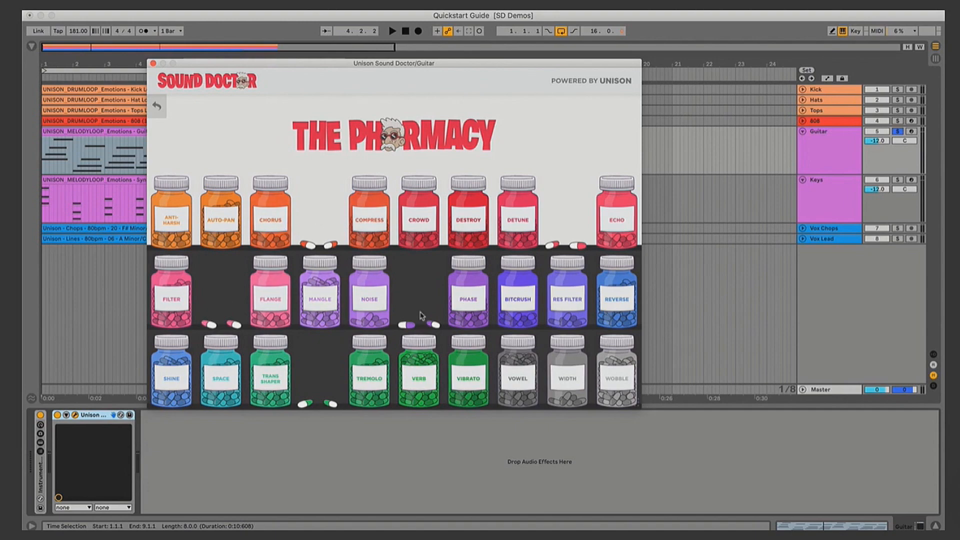
left_click(519, 222)
mouse_move(170, 330)
key("space")
left_click_drag(171, 330, 170, 319)
key("space")
Add a Compress effect after Detune and adjust its threshold while the loop plays
left_click(220, 255)
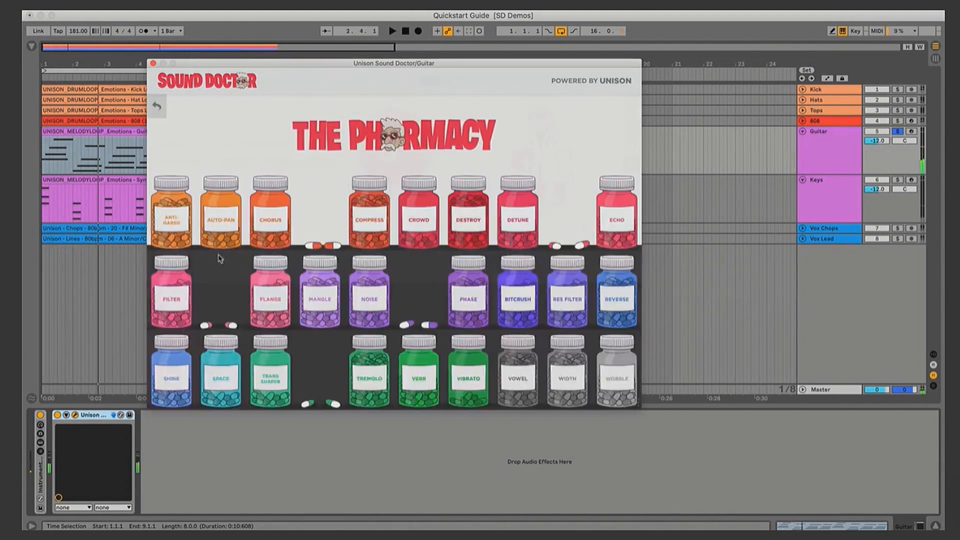
left_click(380, 215)
key("space")
mouse_move(223, 327)
left_click_drag(223, 327, 224, 331)
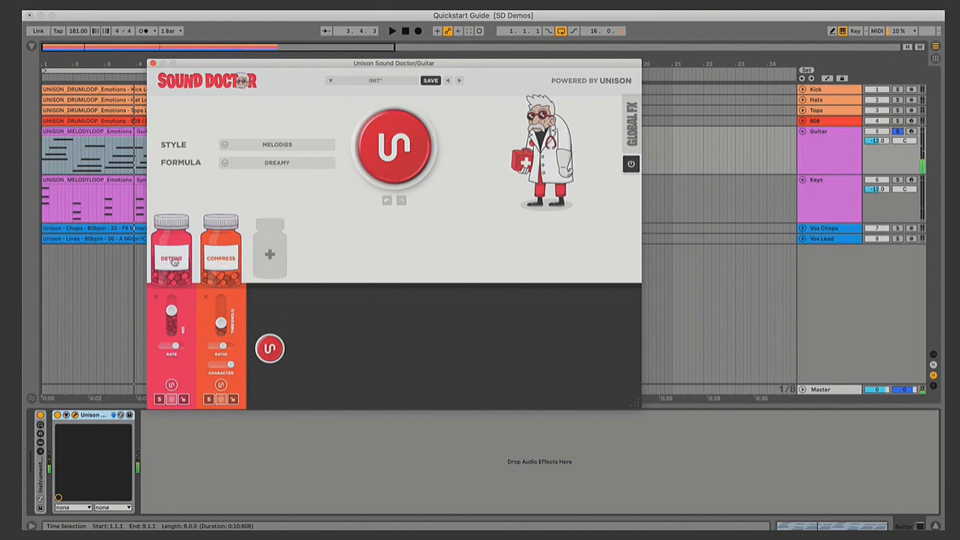
Remove the Detune and Compress effects and generate a new Dreamy melodies effect chain
left_click(156, 296)
left_click(156, 297)
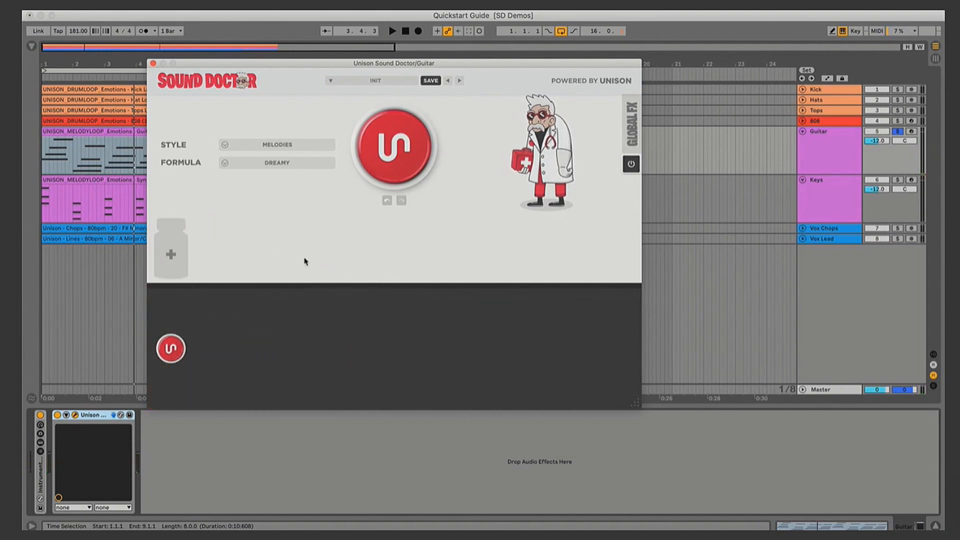
left_click(412, 161)
left_click(413, 160)
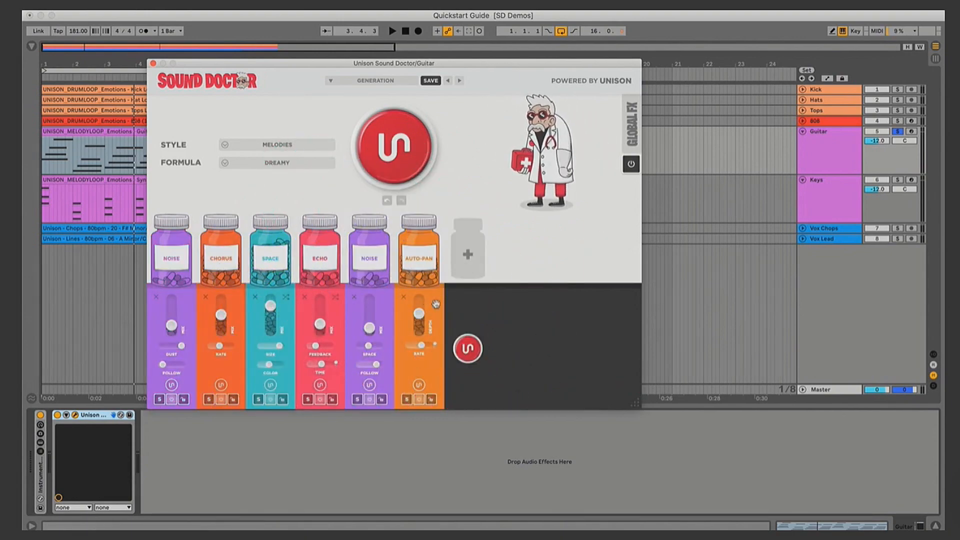
Raise the first Noise effect's mix, adjust its Dust amount and raise Follow to maximum
mouse_move(171, 326)
left_mouse_down()
mouse_move(170, 301)
mouse_move(168, 310)
left_mouse_up()
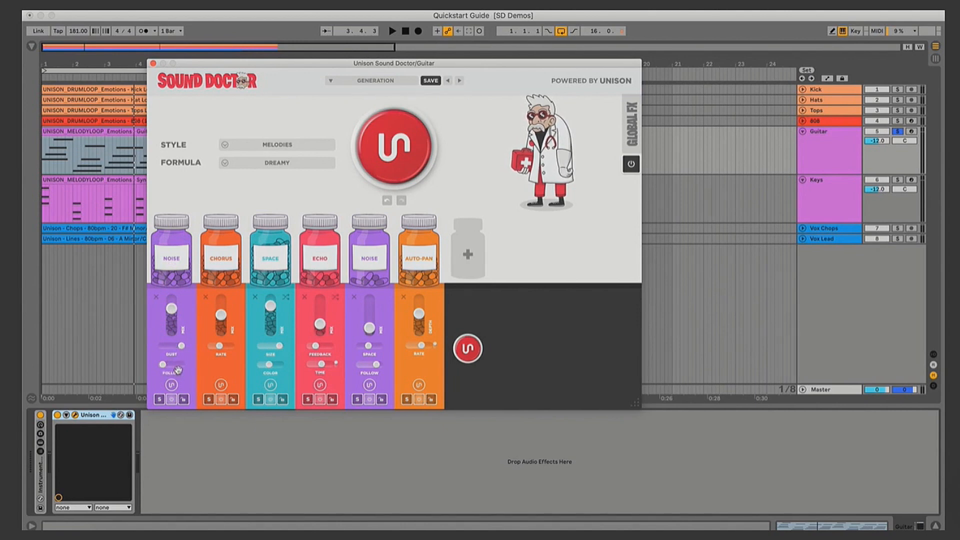
mouse_move(181, 347)
mouse_move(180, 347)
left_mouse_down()
mouse_move(163, 346)
mouse_move(175, 345)
left_mouse_up()
left_click_drag(164, 366, 187, 366)
Remove the first Noise effect and add Detune from the Pharmacy to the end of the chain
left_click(155, 298)
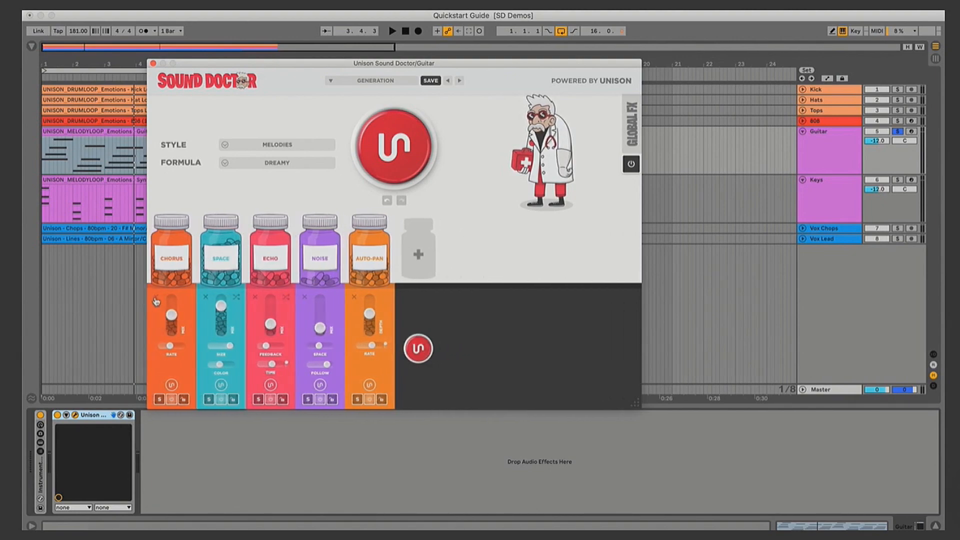
left_click(428, 257)
left_click(519, 222)
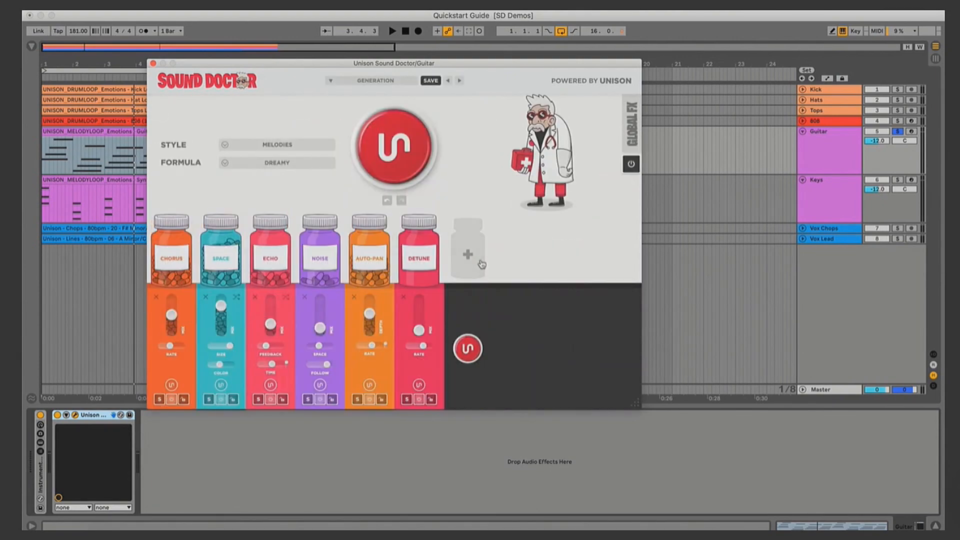
Append three randomly chosen effects to the chain after Detune
left_click(468, 350)
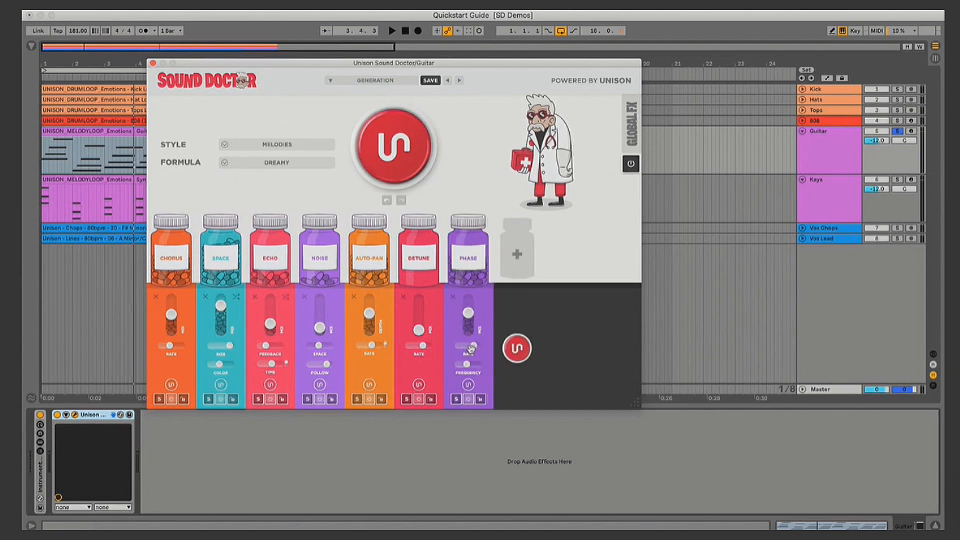
left_click(517, 348)
left_click(567, 348)
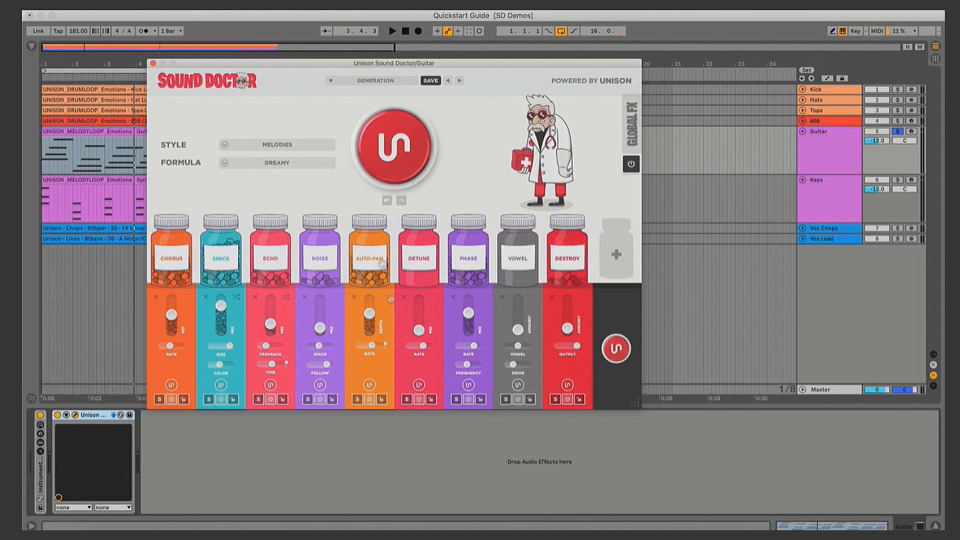
Undo the added effects and the removal of the first Noise effect, and try the redo function
left_click(388, 201)
left_click(387, 201)
left_click(388, 201)
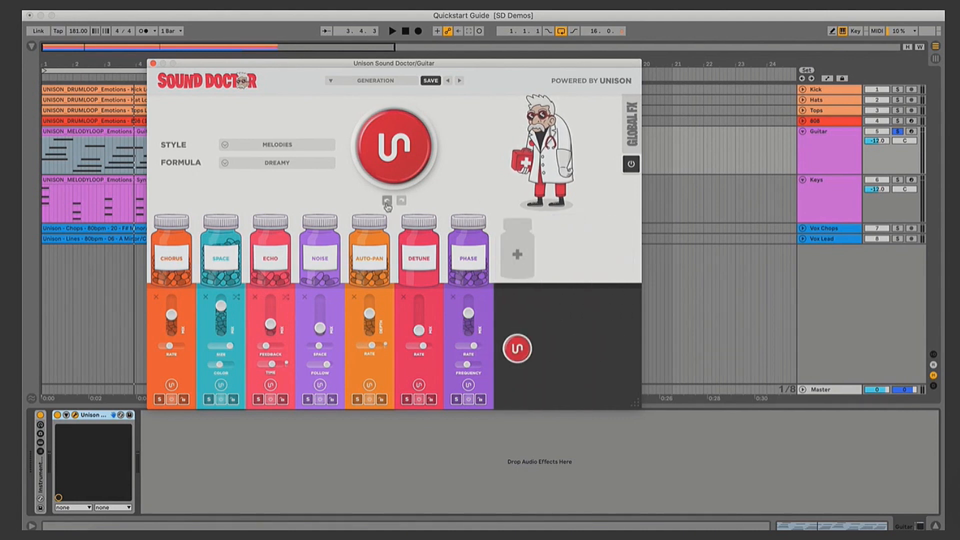
left_click(387, 201)
left_click(388, 201)
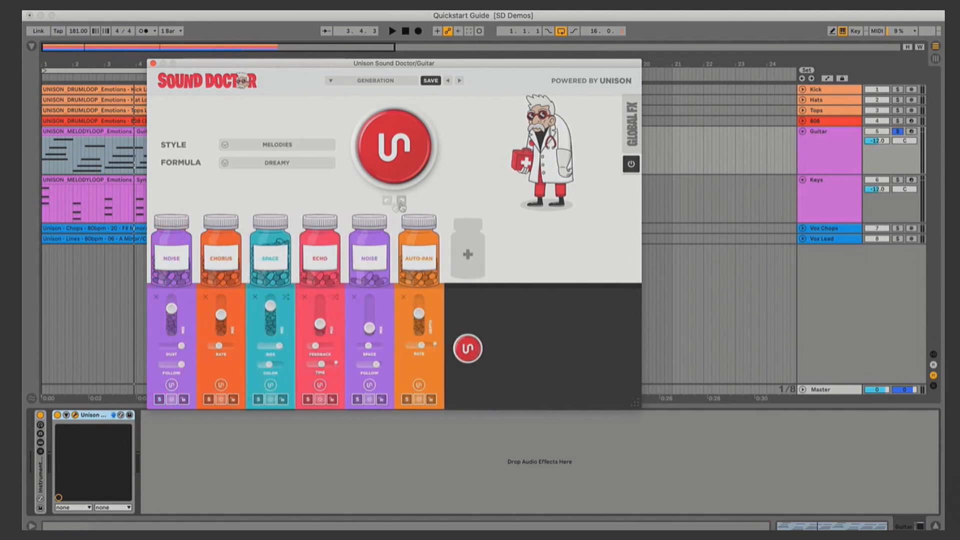
left_click(403, 202)
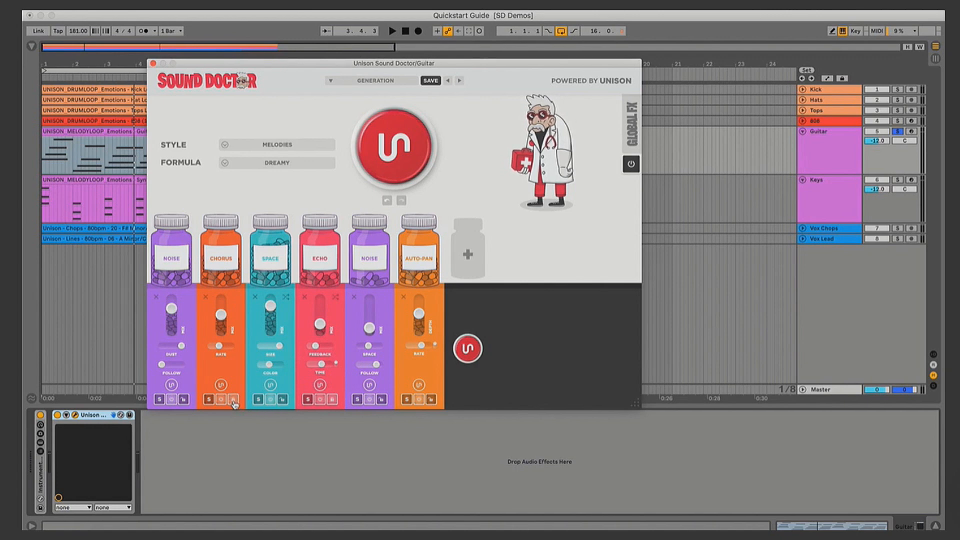
Regenerate the effect chain with the Chorus effect locked, and audition the result
left_click(390, 150)
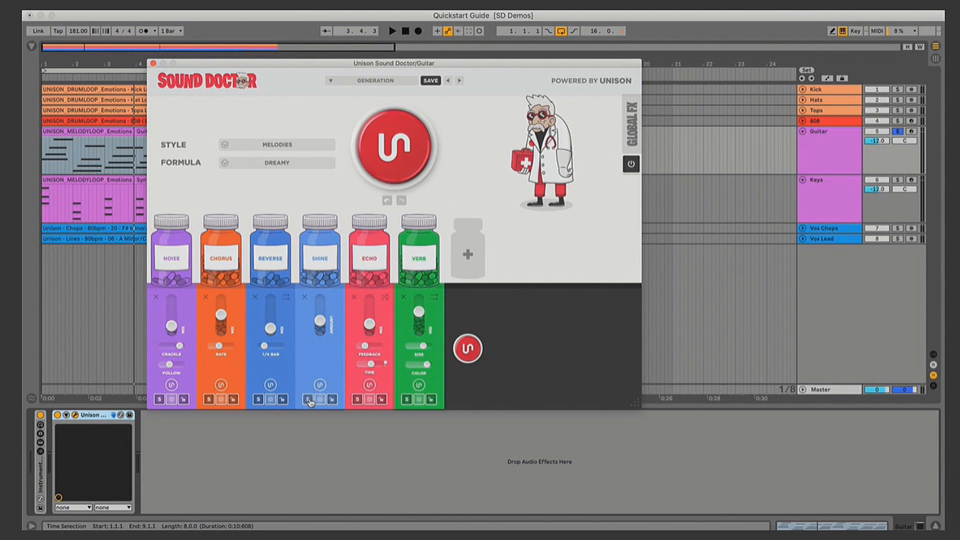
key("space")
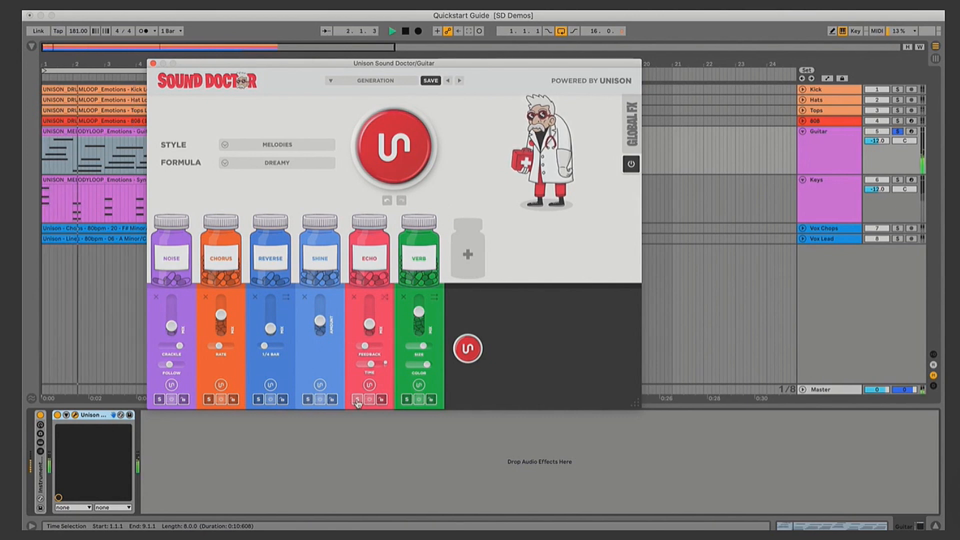
key("space")
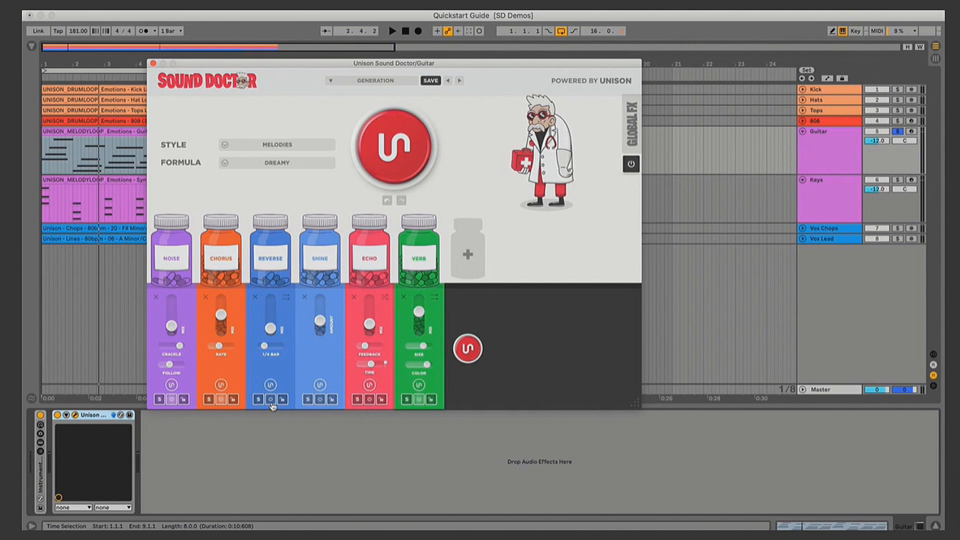
Randomize only the Echo effect's settings four times
left_click(369, 385)
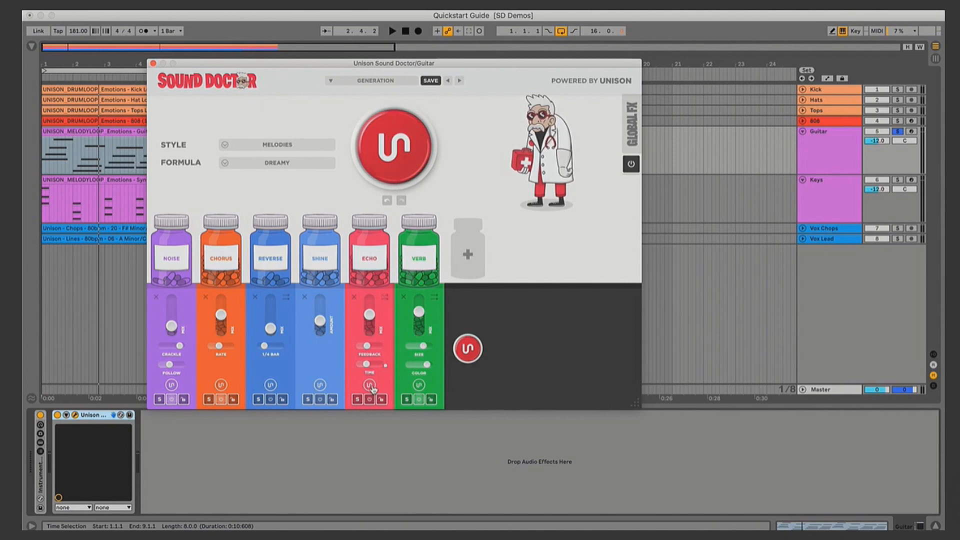
left_click(371, 386)
left_click(371, 386)
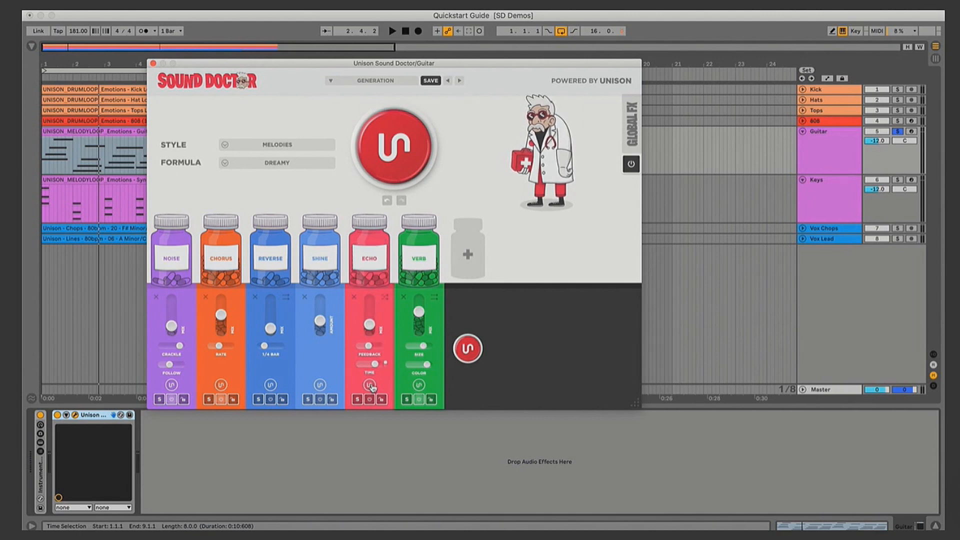
left_click(370, 385)
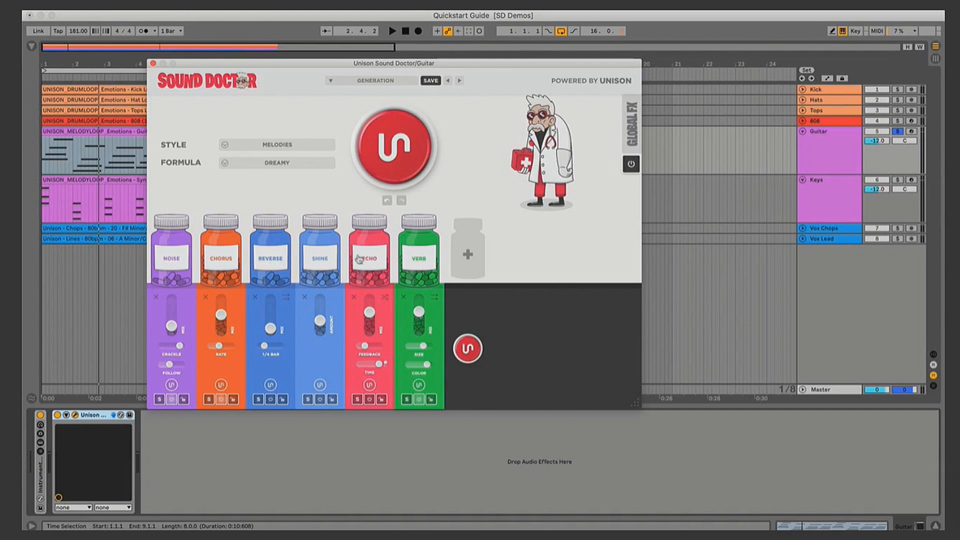
Append the Space effect to the chain, and strip the chain down to only the Verb effect
left_click(466, 258)
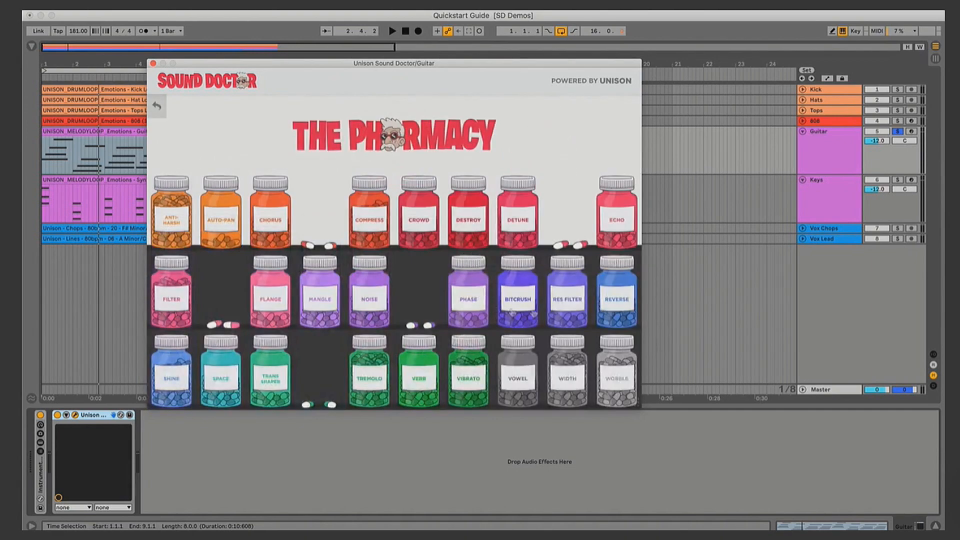
left_click(216, 382)
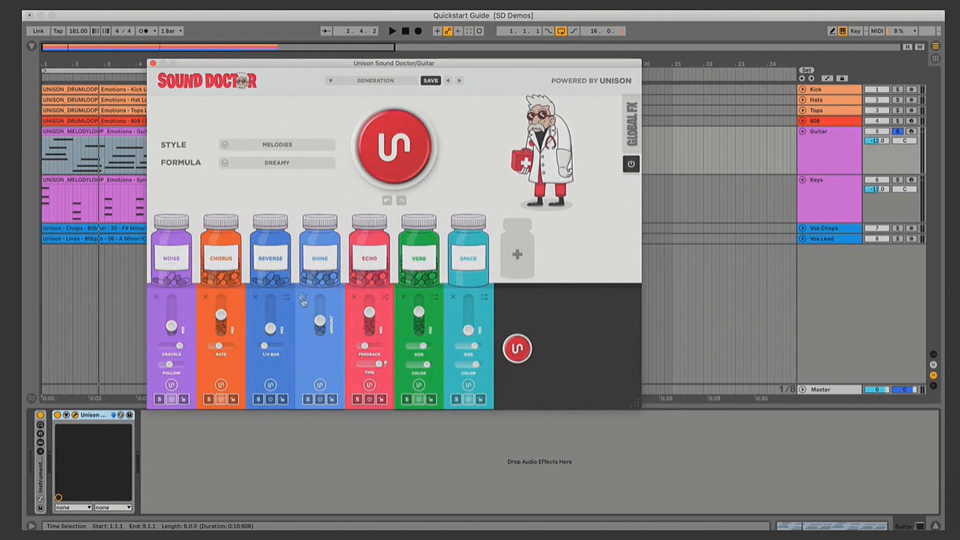
left_click(156, 298)
left_click(157, 297)
left_click(156, 297)
left_click(156, 298)
left_click(157, 298)
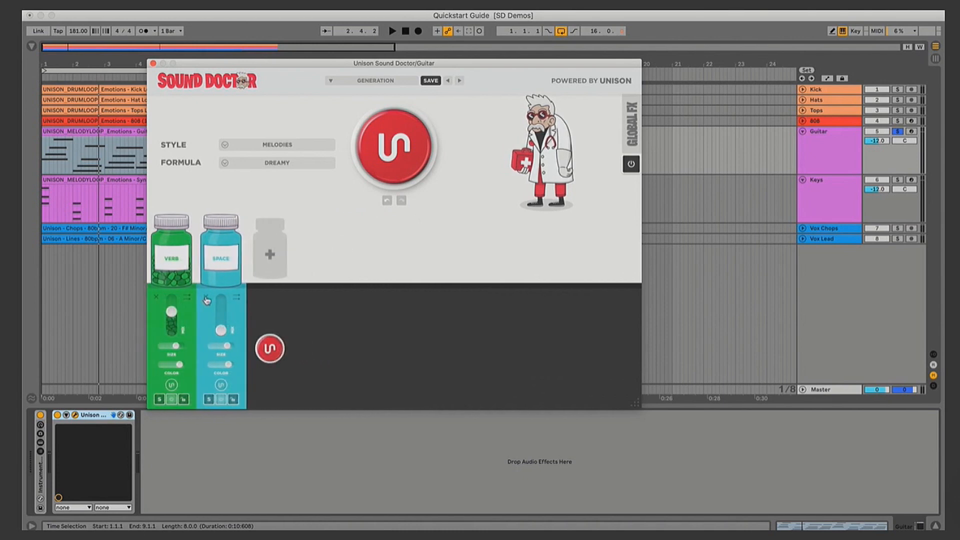
left_click(206, 297)
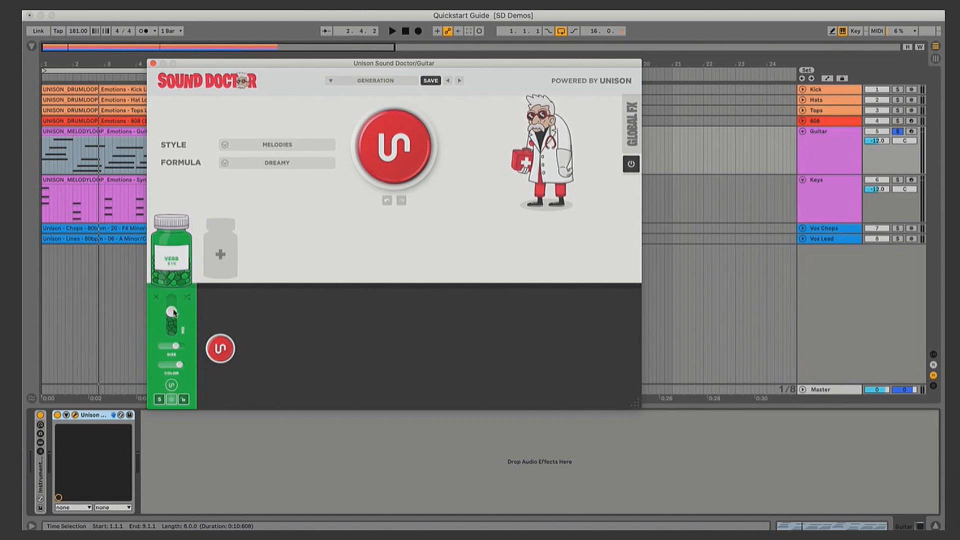
Audition the guitar while raising Verb's mix to 100%, and again while lowering the mix to a moderate level
key("space")
left_click_drag(173, 313, 171, 299)
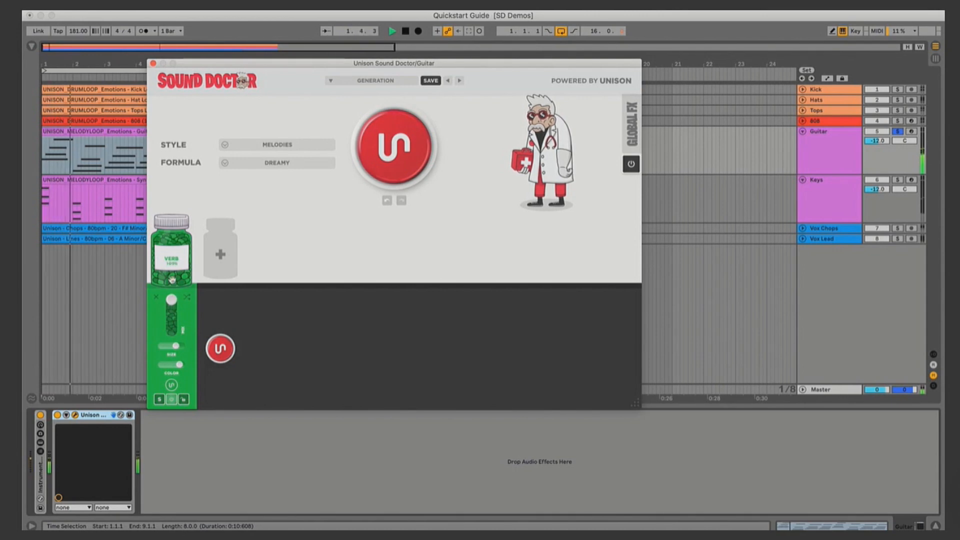
key("space")
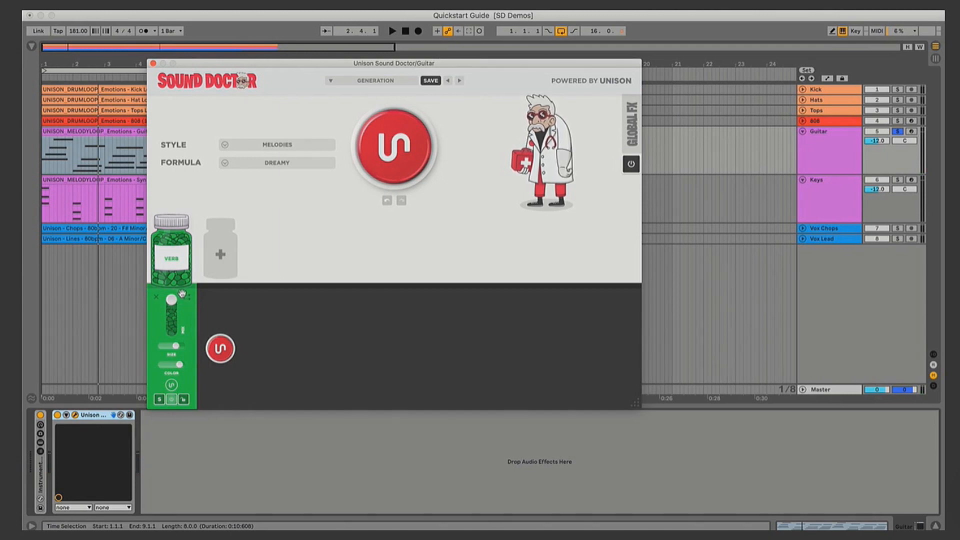
key("space")
mouse_move(172, 299)
left_mouse_down()
mouse_move(171, 324)
mouse_move(171, 315)
left_mouse_up()
key("space")
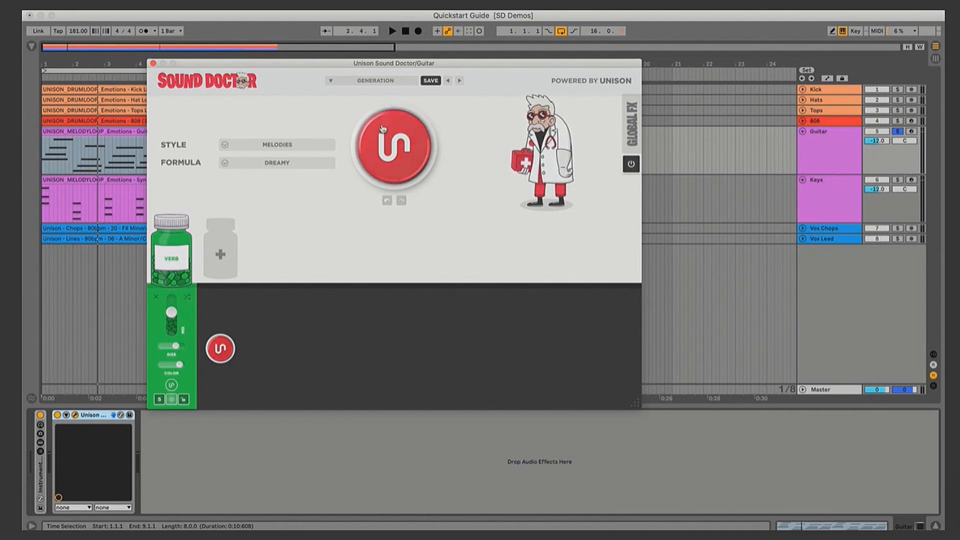
Try out the global dry/wet mix and generate a new Dreamy effect chain for melodies
left_click(630, 127)
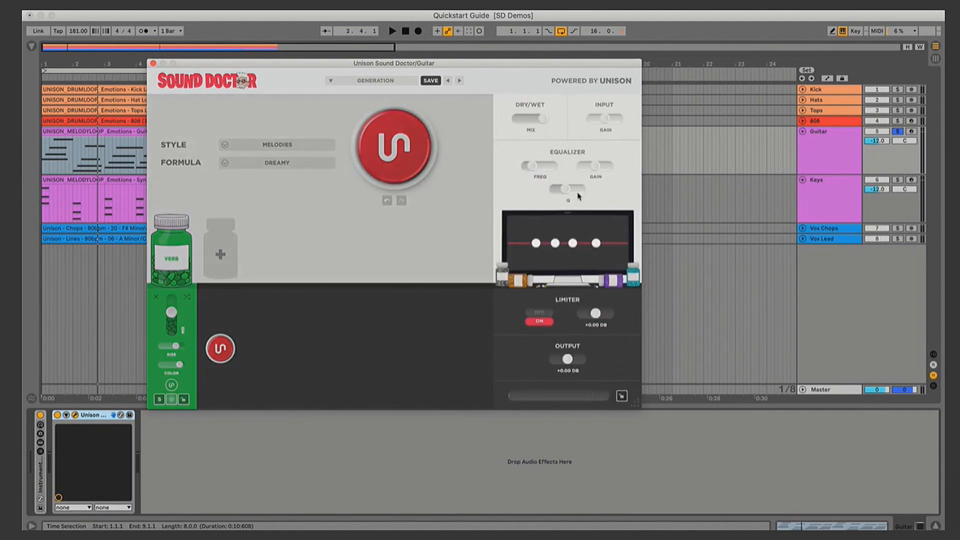
left_click_drag(510, 123, 556, 117)
left_click(299, 200)
left_click(394, 146)
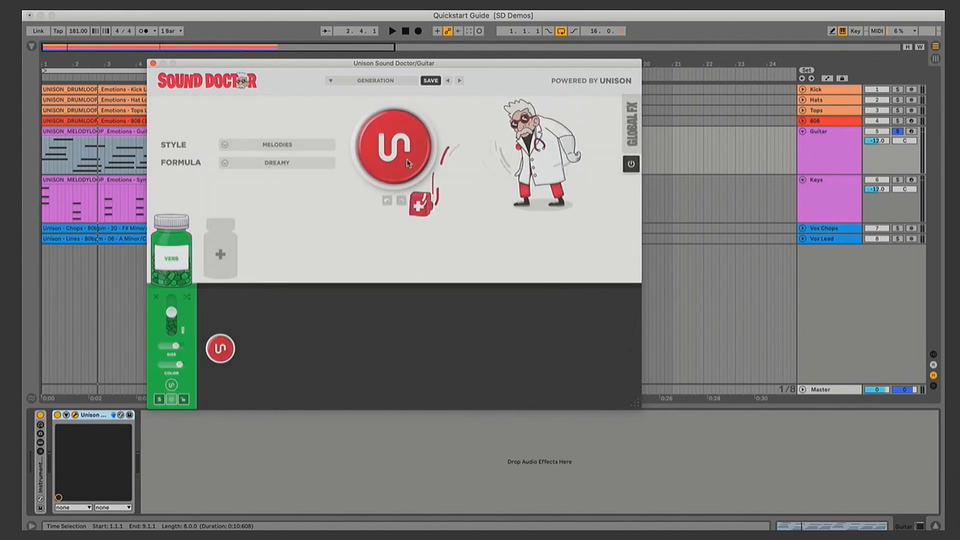
Shape the global equalizer curve by cutting the lowest band and boosting the three higher bands
left_click(631, 125)
mouse_move(542, 118)
left_mouse_down()
mouse_move(526, 120)
mouse_move(542, 118)
left_mouse_up()
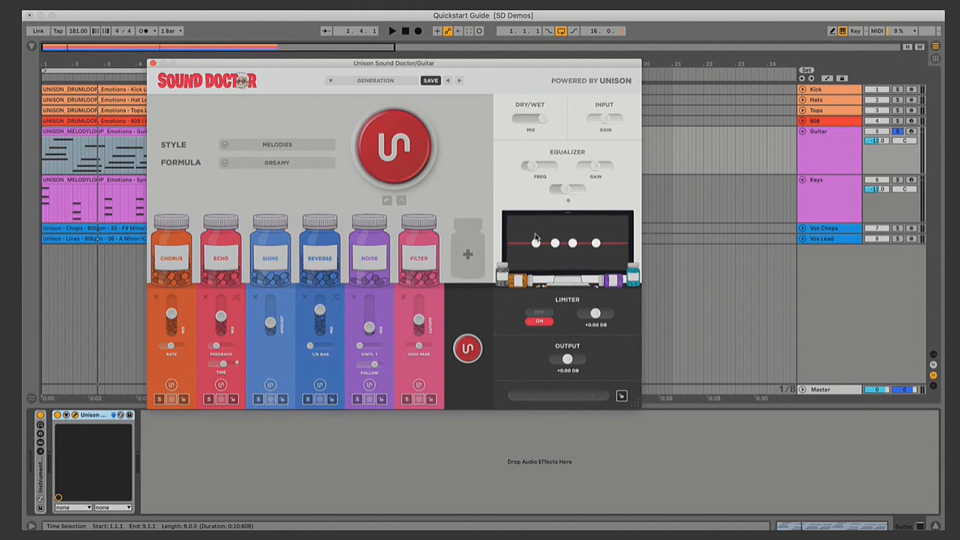
left_click_drag(595, 243, 533, 258)
mouse_move(555, 238)
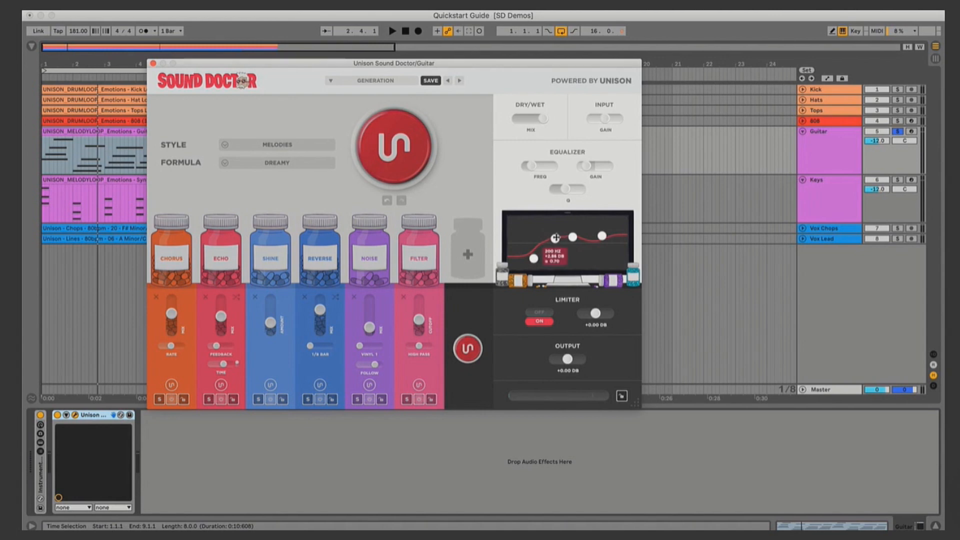
Toggle the global limiter off and back on, raise its gain to +23.3 dB, and reset the gain to 0 dB
left_click(545, 313)
left_click(544, 321)
left_click(546, 313)
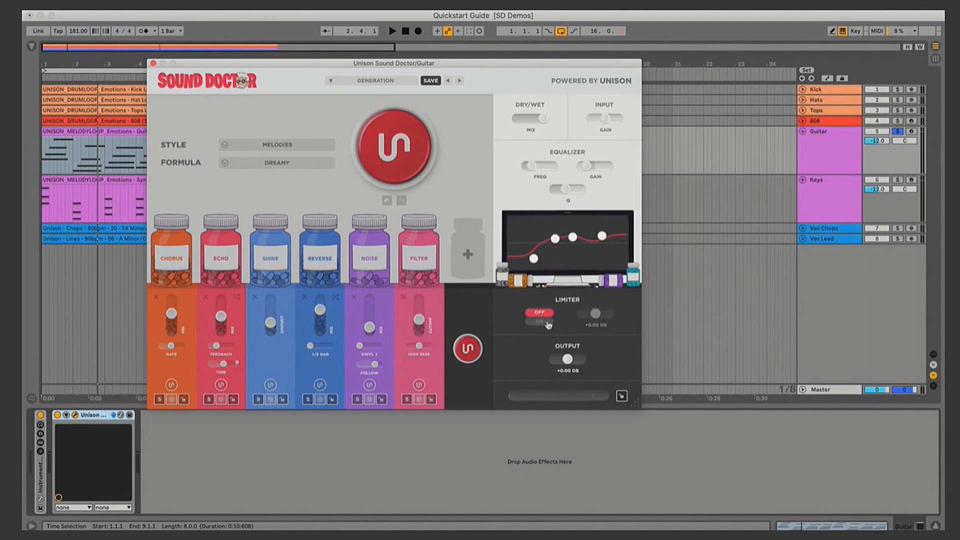
left_click(548, 322)
left_click_drag(598, 317, 605, 317)
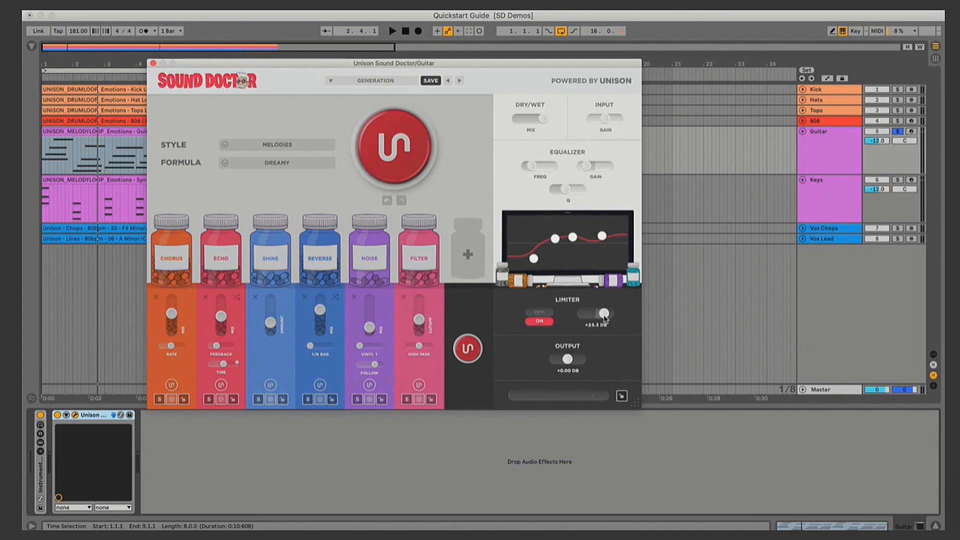
double_click(604, 315)
Lock the global effects settings and regenerate the effect chain
left_click(621, 398)
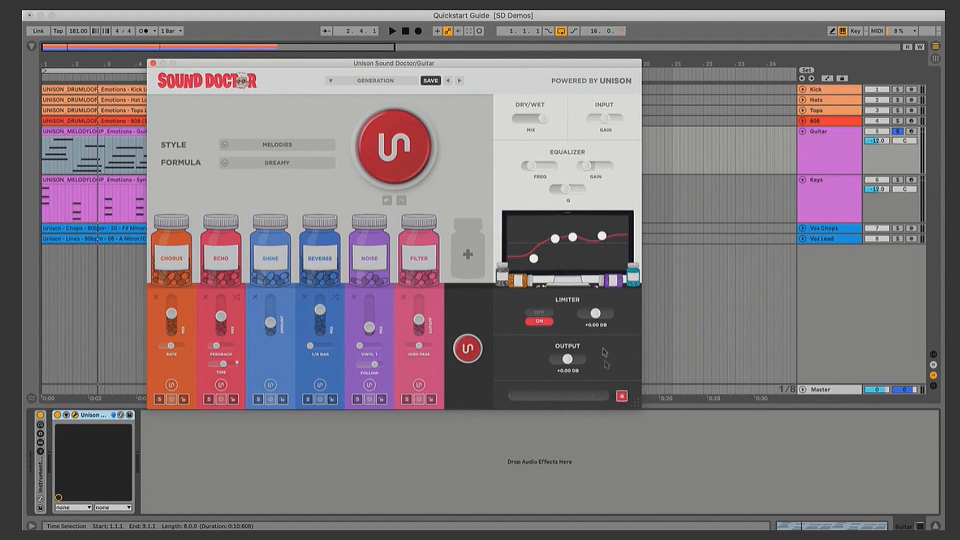
left_click(479, 238)
left_click(397, 146)
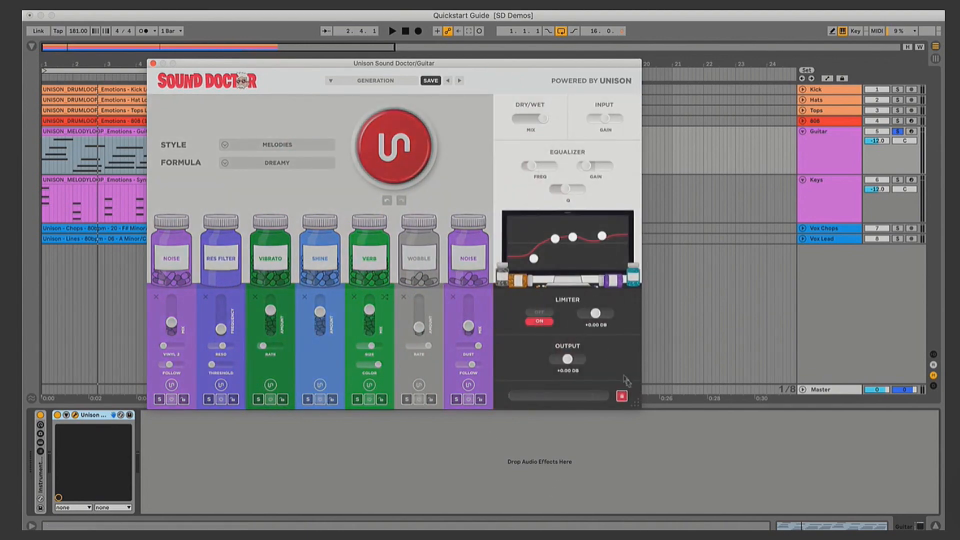
Enlarge the plugin window and close the global effects section
left_click_drag(635, 404, 677, 350)
left_click(480, 159)
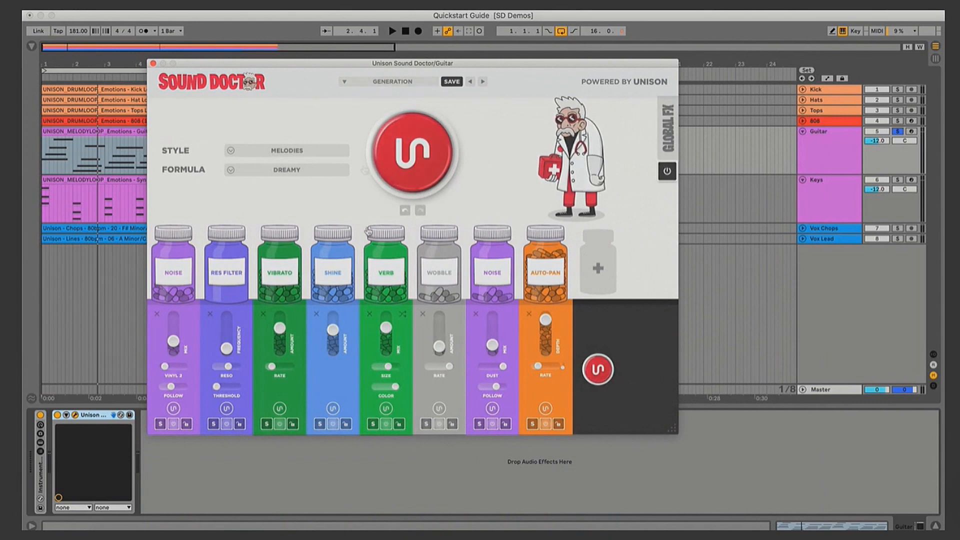
Save the current chain as a preset named TEST and load it from the User presets
left_click(452, 82)
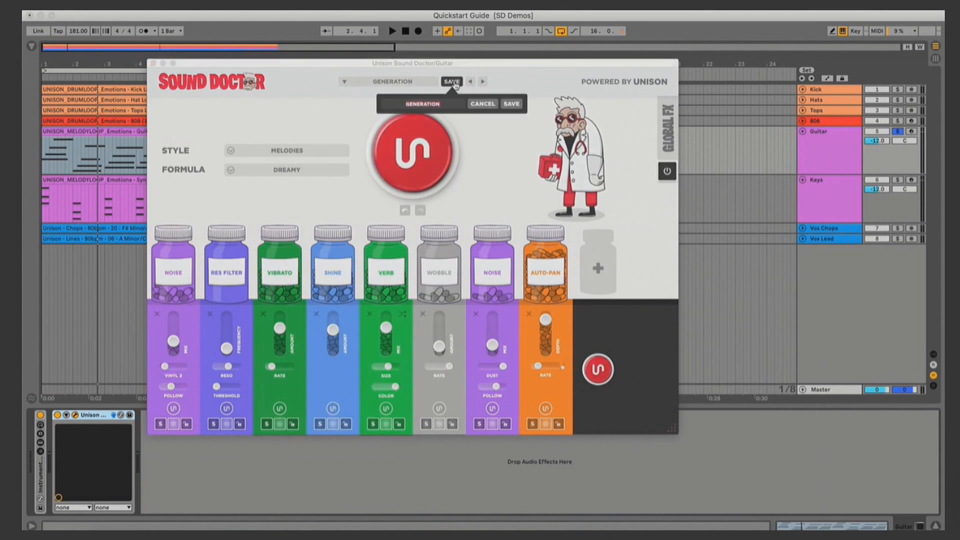
type("TEST")
left_click(511, 104)
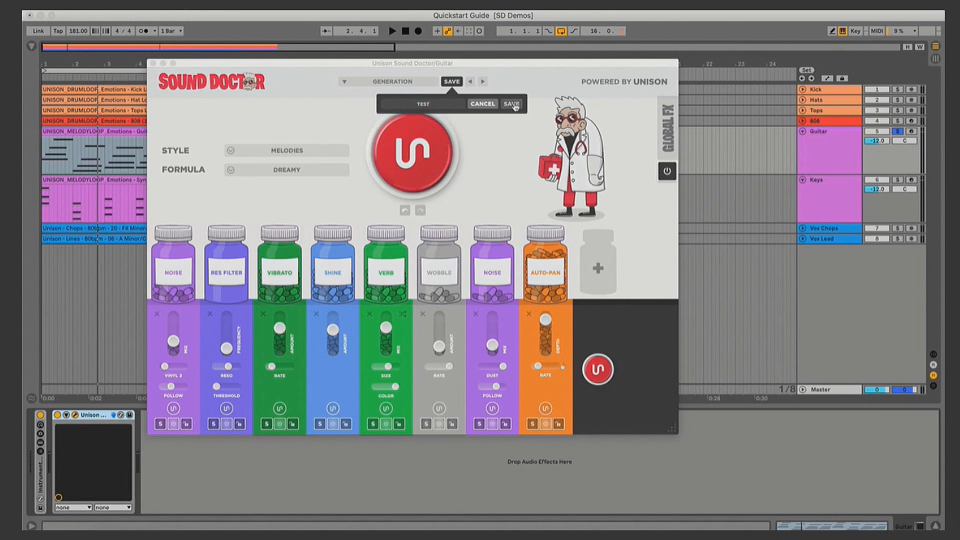
left_click(411, 85)
mouse_move(363, 153)
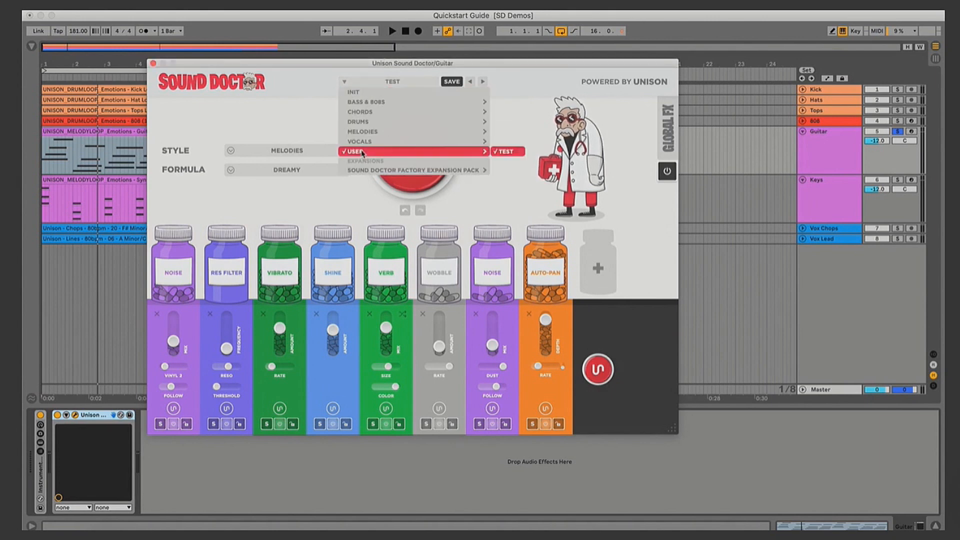
left_click(519, 151)
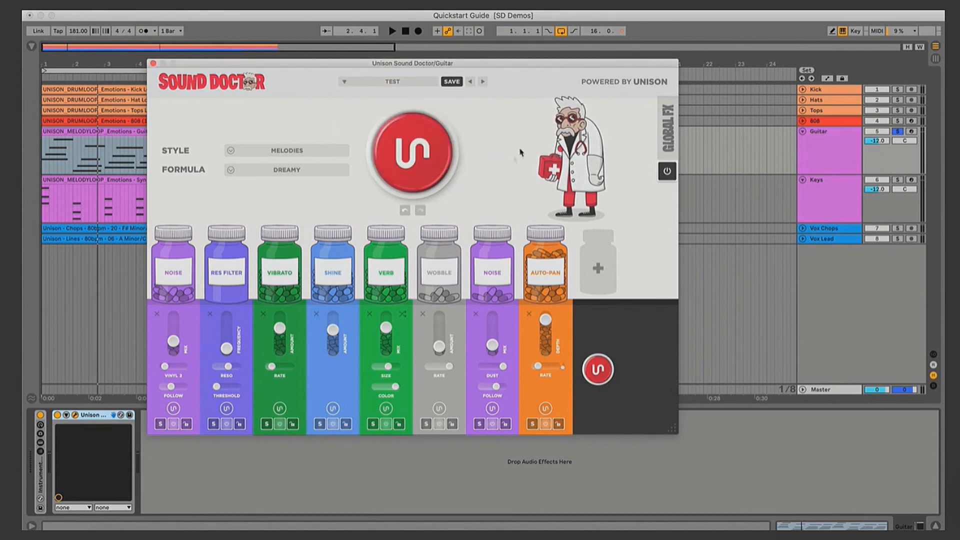
Browse the categories of the Sound Doctor Factory Expansion Pack among the presets
left_click(389, 82)
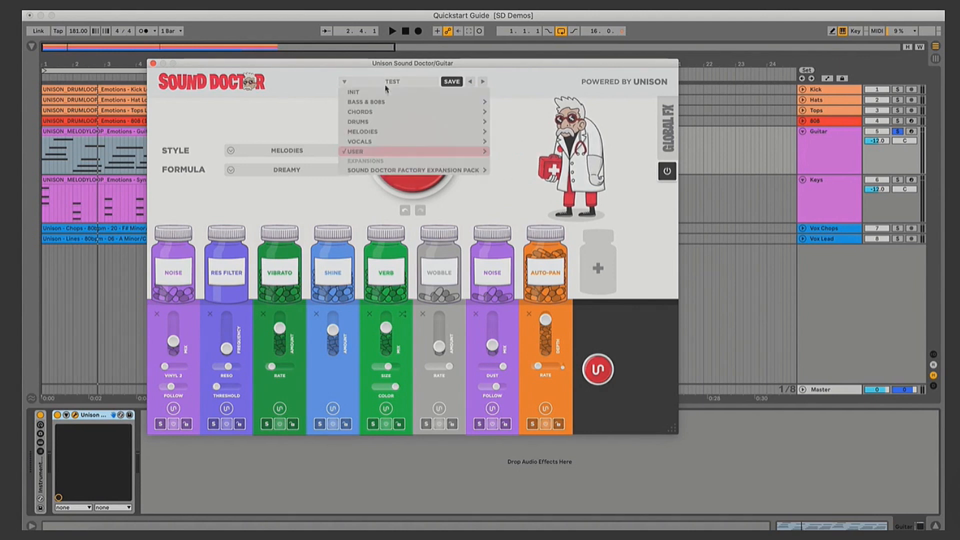
mouse_move(370, 173)
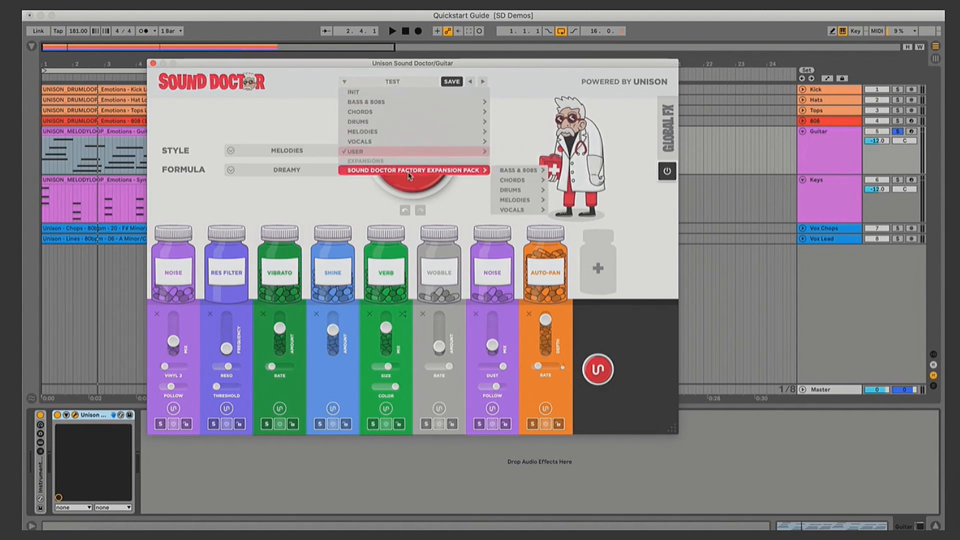
mouse_move(499, 170)
left_click(522, 126)
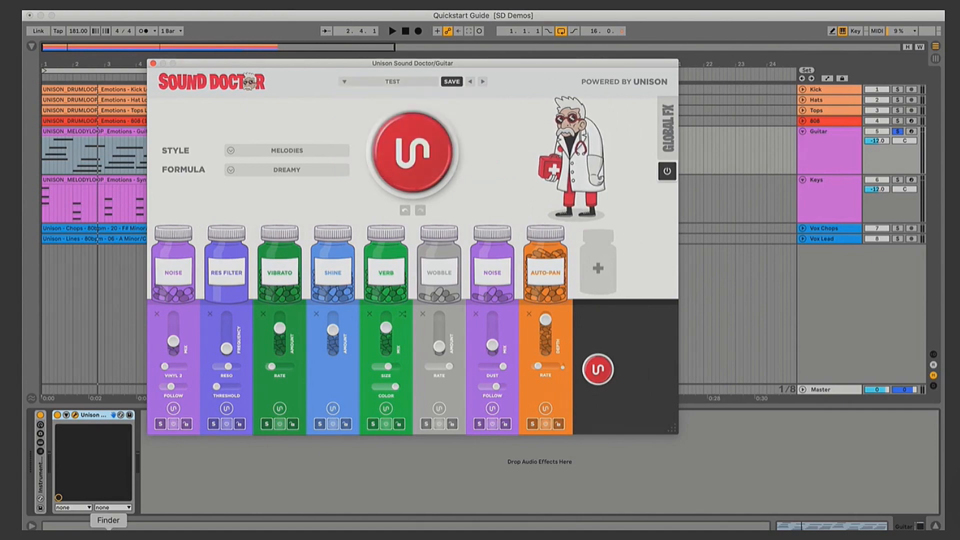
Switch to Finder and examine the expansion pack's folders inside Unison Sound Doctor's Presets > UnisonSoundDoctor > Expansions folder
left_click(108, 533)
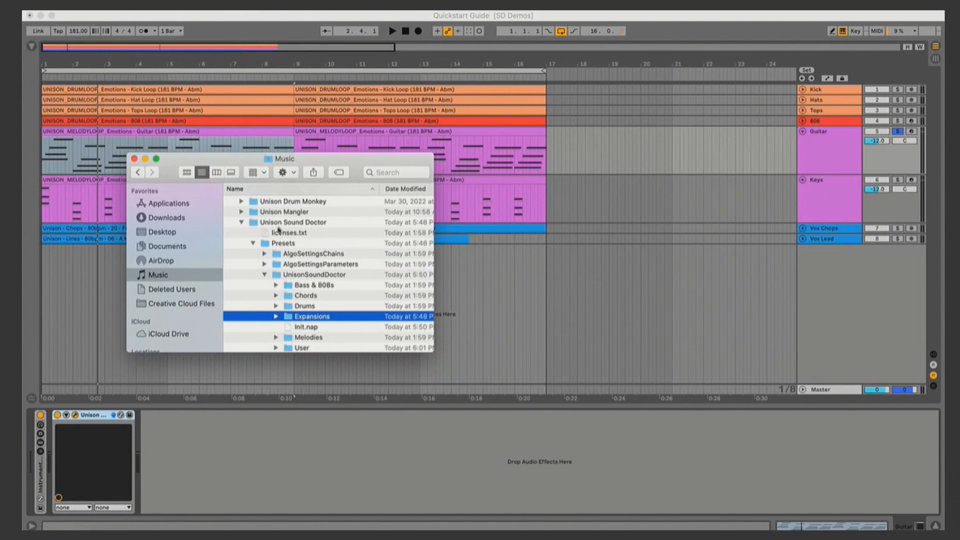
scroll(272, 246, "down", 2)
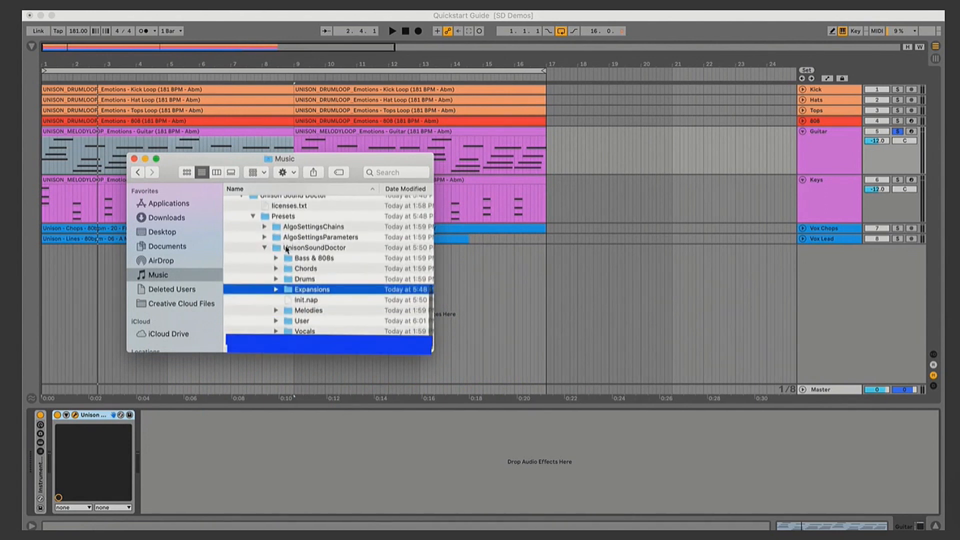
left_click(287, 249)
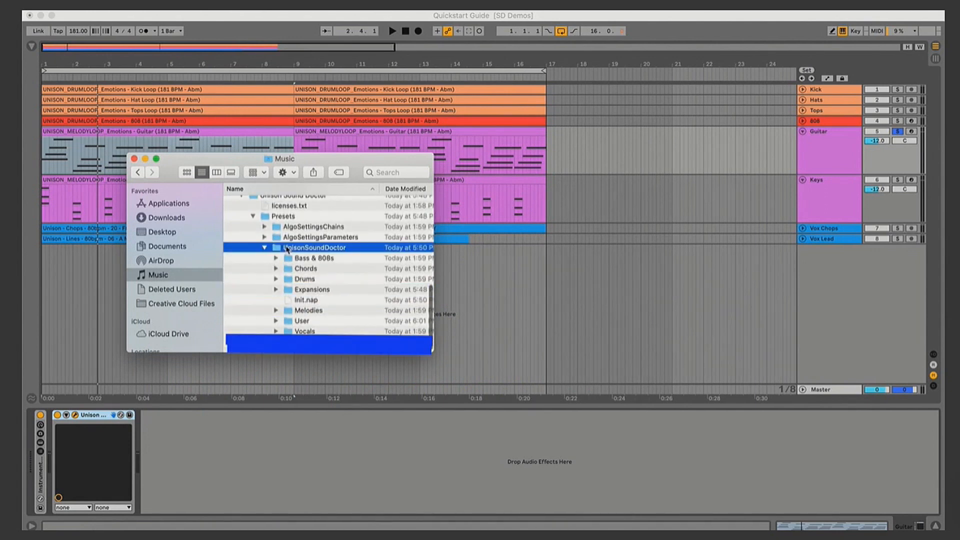
left_click(298, 293)
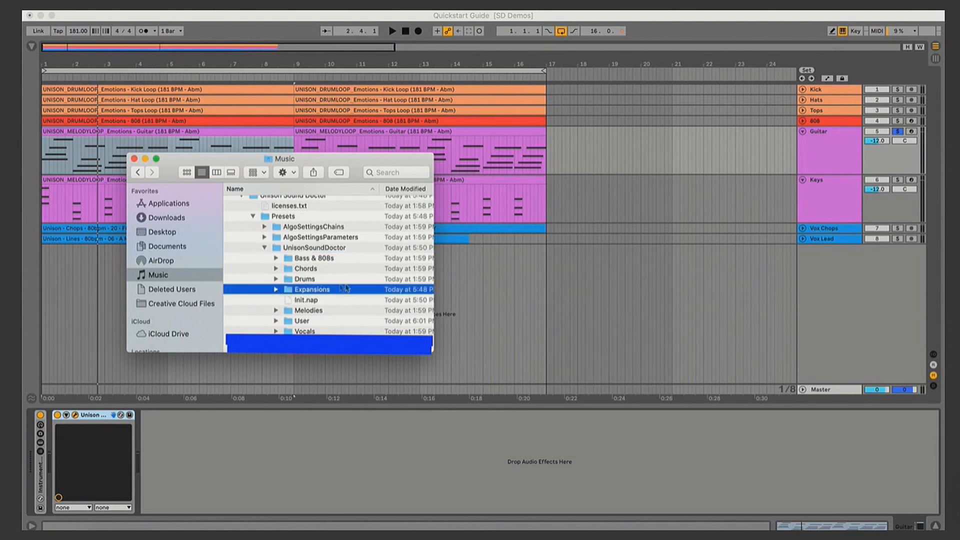
left_click(277, 290)
left_click(312, 302)
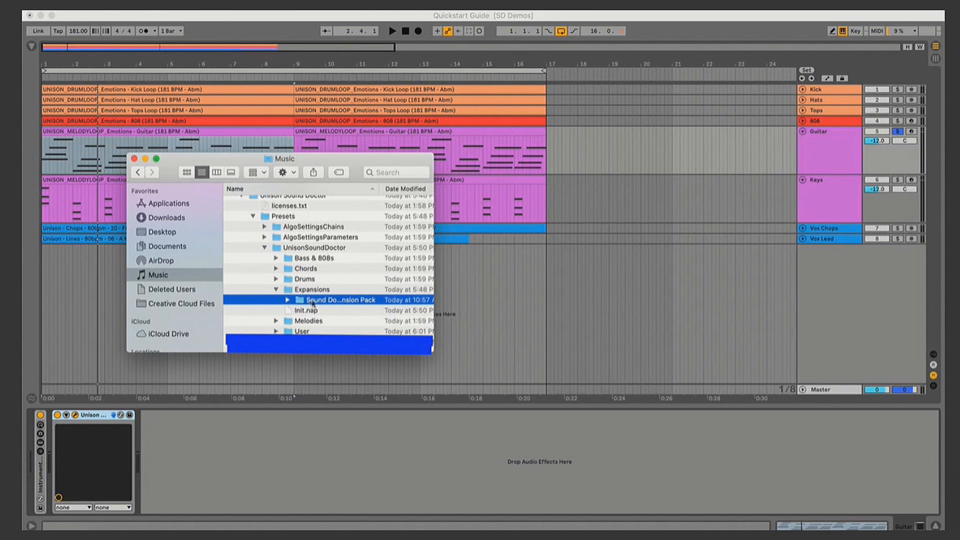
left_click(288, 301)
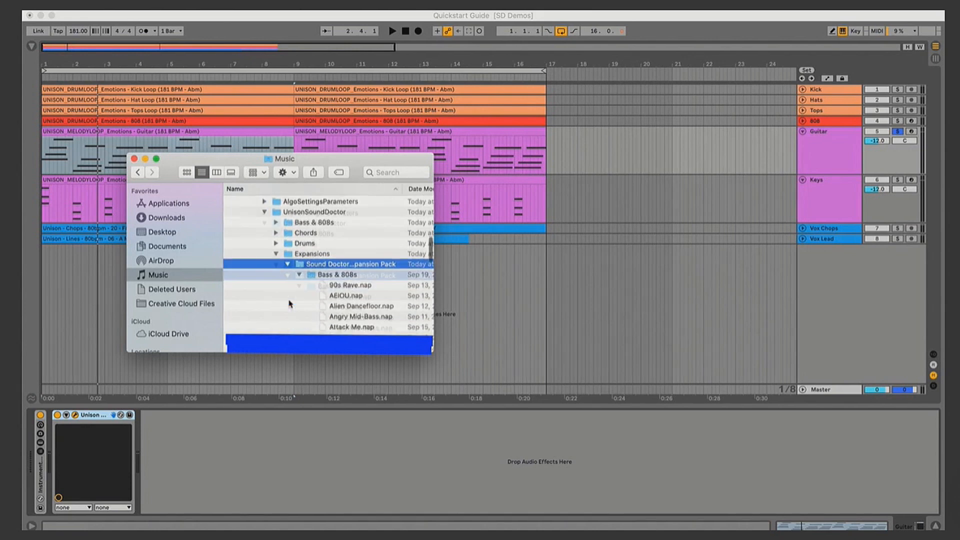
left_click(299, 252)
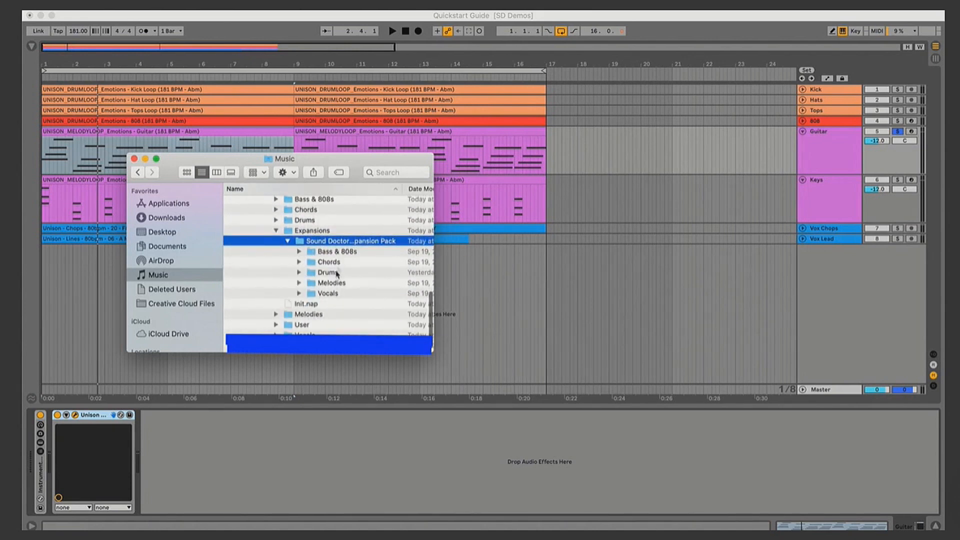
left_click(288, 242)
left_click(277, 273)
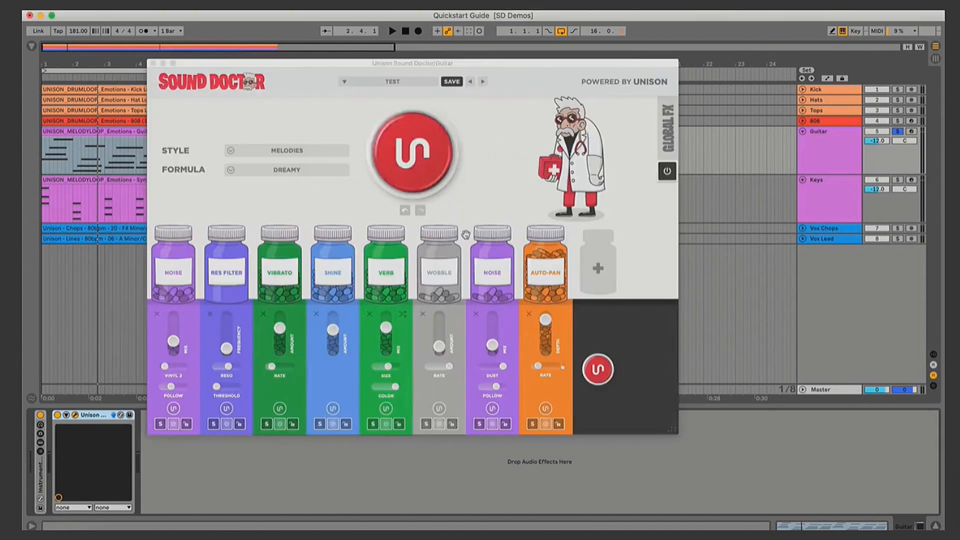
Return to Sound Doctor and look at the Melodies category of the factory expansion pack's presets
left_click(392, 81)
mouse_move(382, 171)
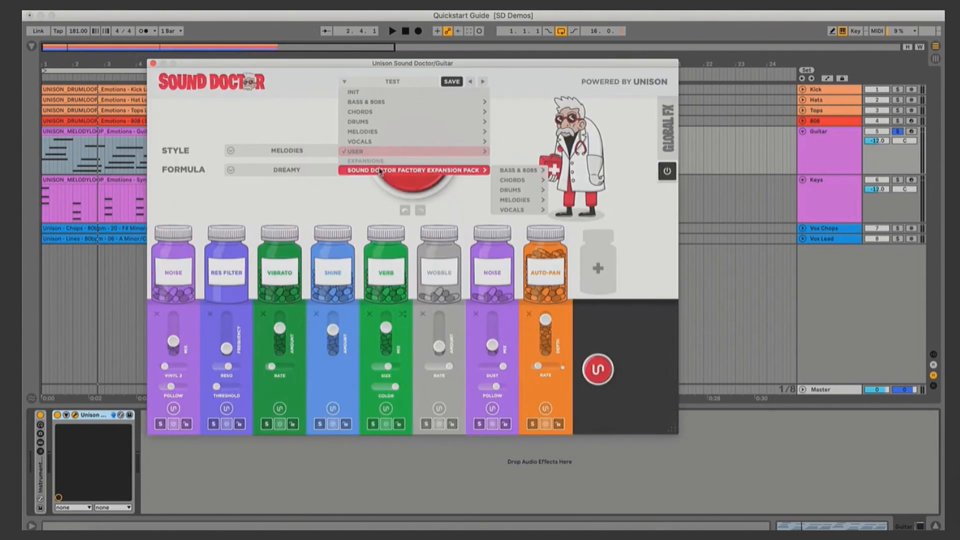
mouse_move(522, 199)
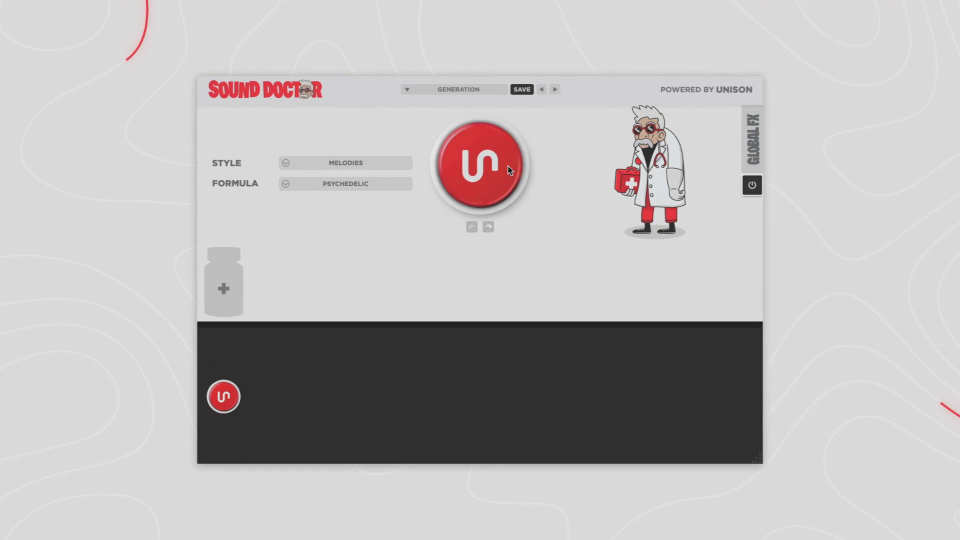
Generate an effect chain with the Melodies style and Psychedelic formula
left_click(508, 165)
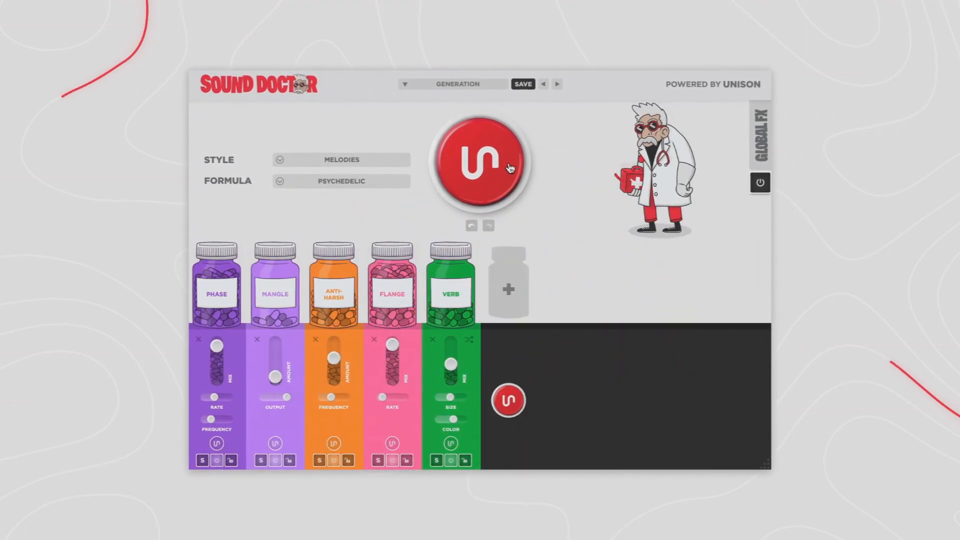